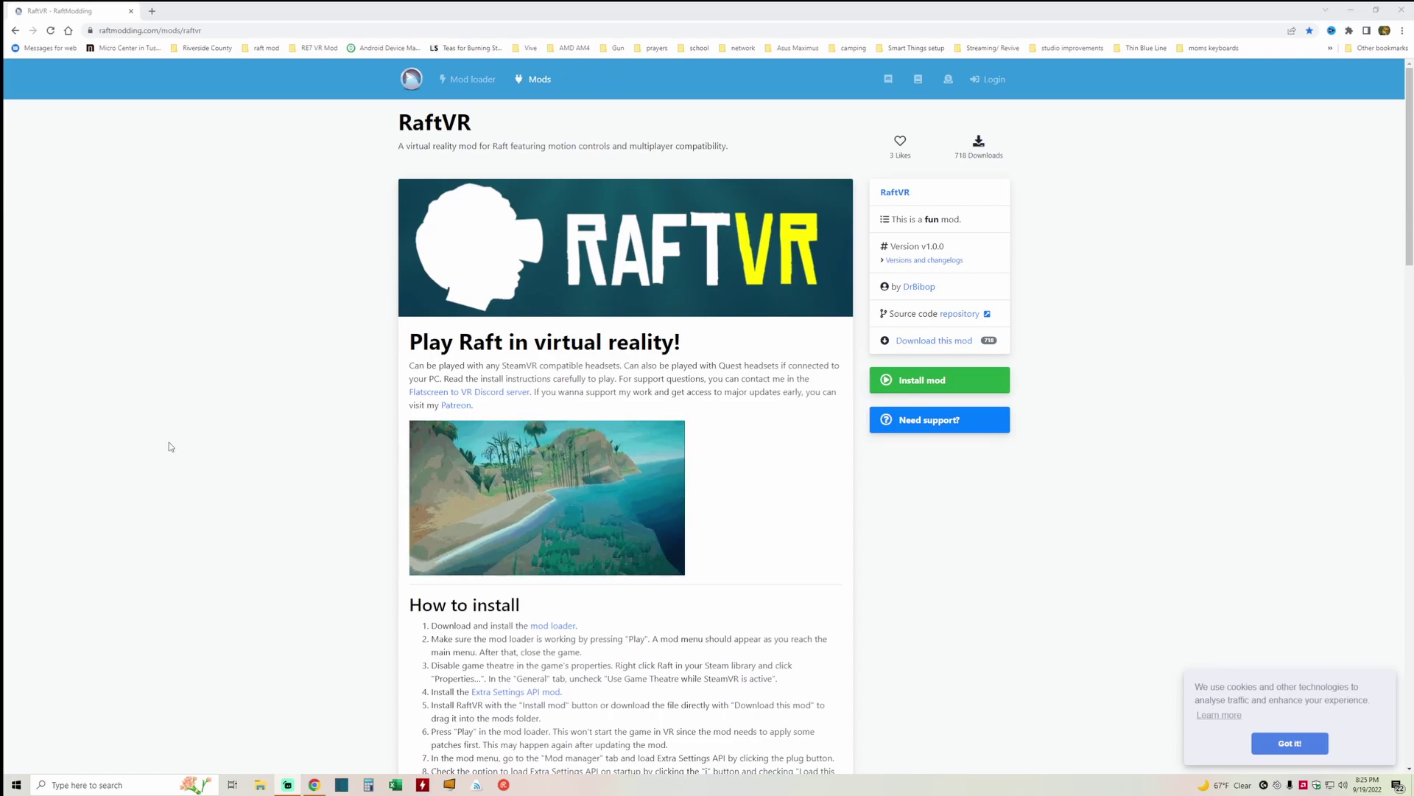
# Download the Raft Mod Loader launcher v2.2.18 as RMLLauncher.exe into the Raft Mod folder, keep the flagged file and return to the RaftVR page
pyautogui.scroll(-1, 324, 330)
pyautogui.scroll(-4, 325, 333)
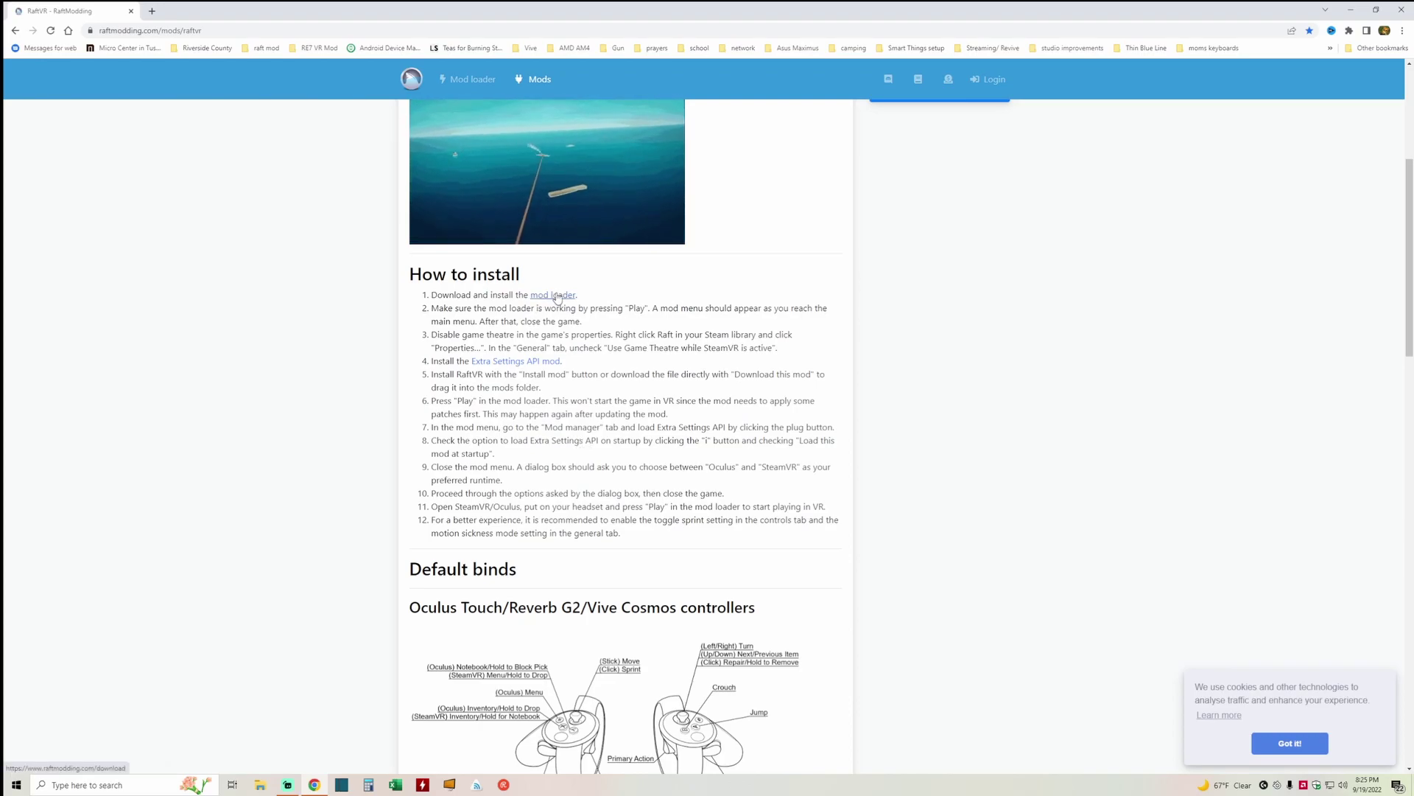
pyautogui.click(555, 294)
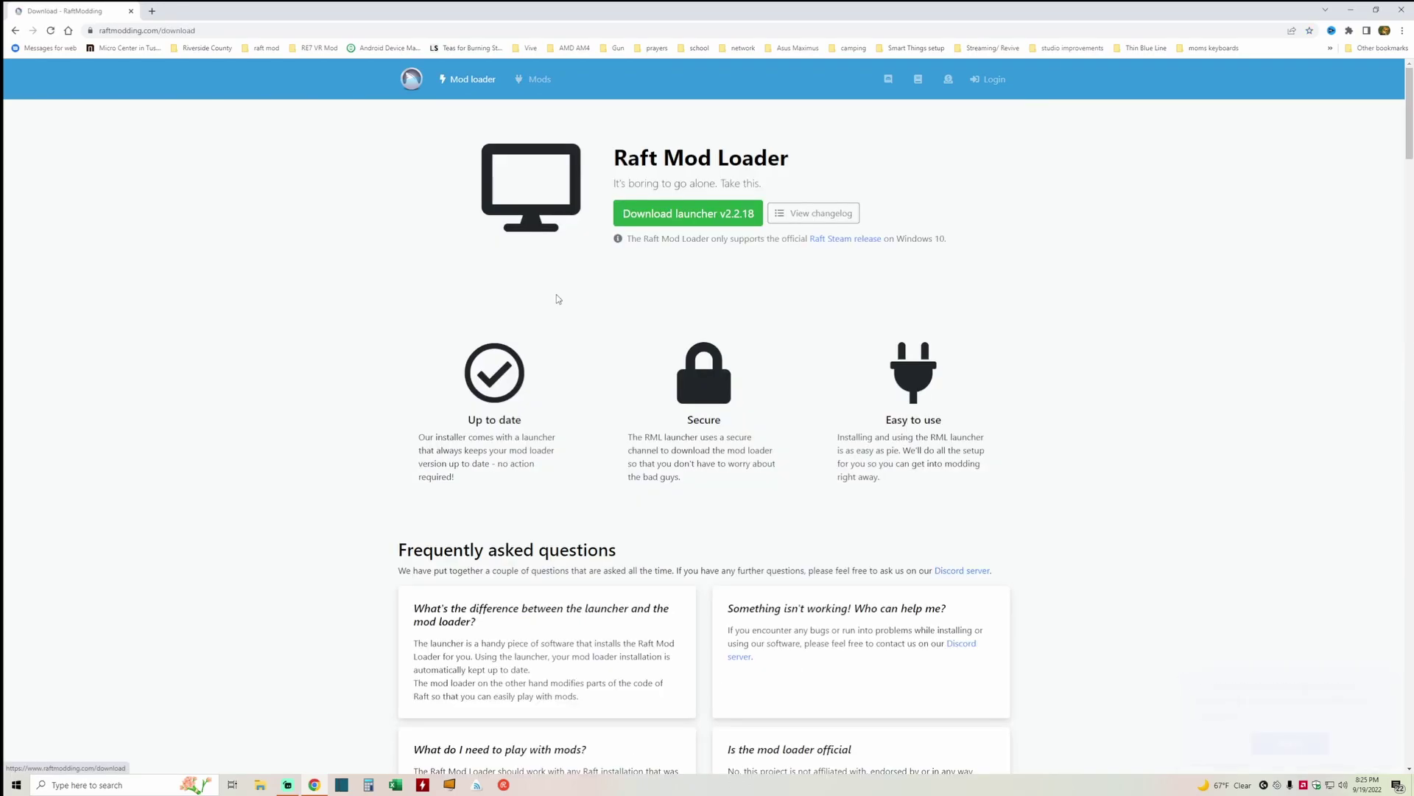
pyautogui.click(685, 218)
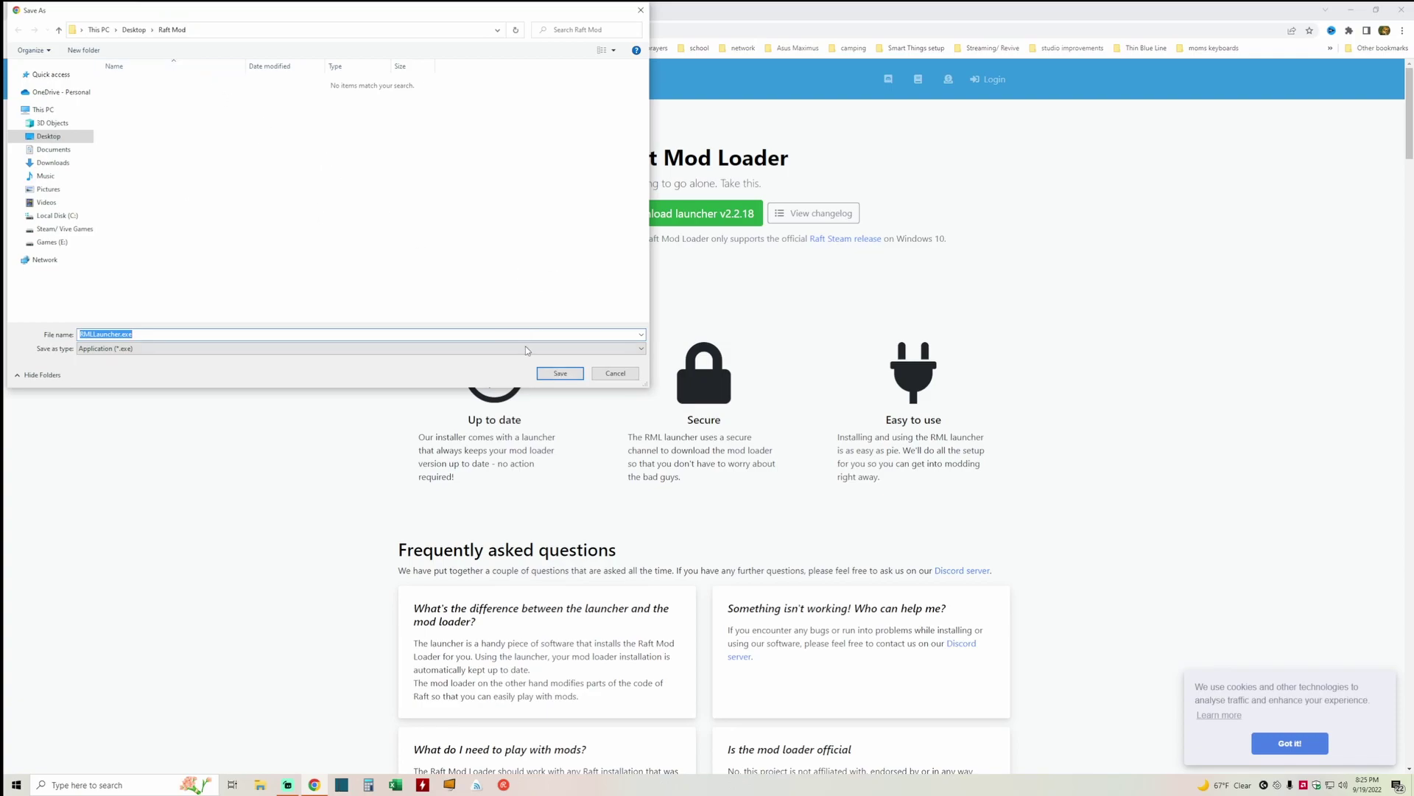
pyautogui.click(560, 373)
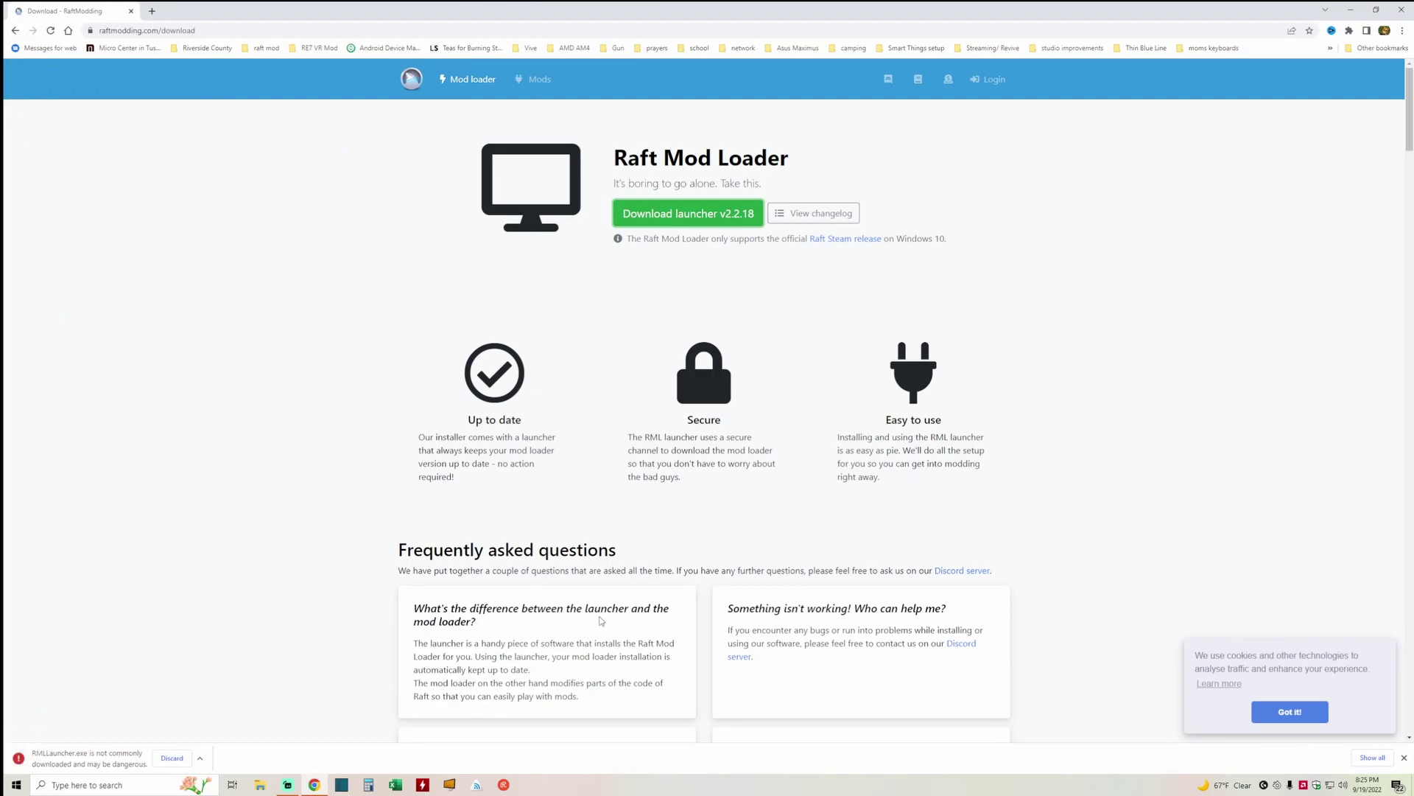
pyautogui.click(205, 758)
pyautogui.click(238, 722)
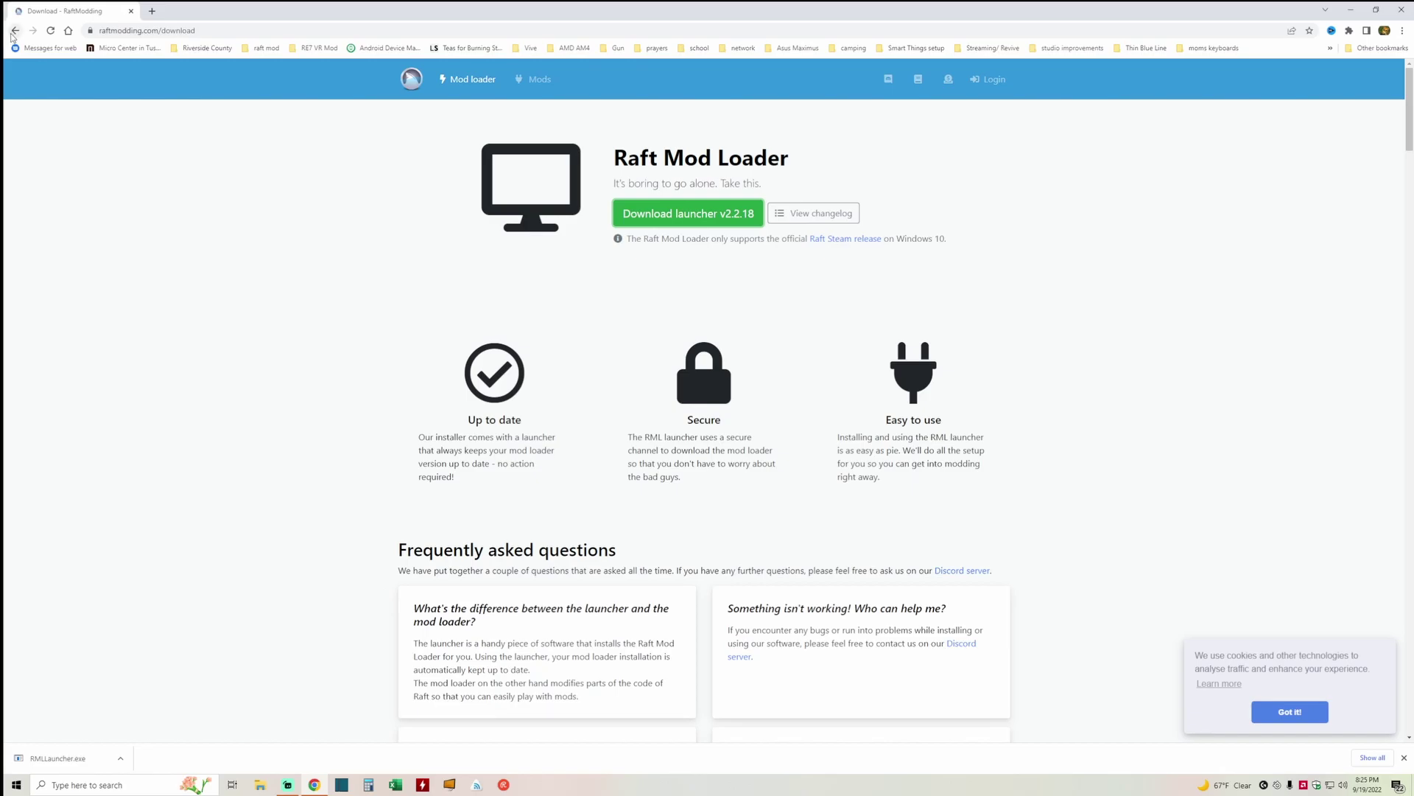
pyautogui.click(15, 30)
pyautogui.scroll(3, 511, 438)
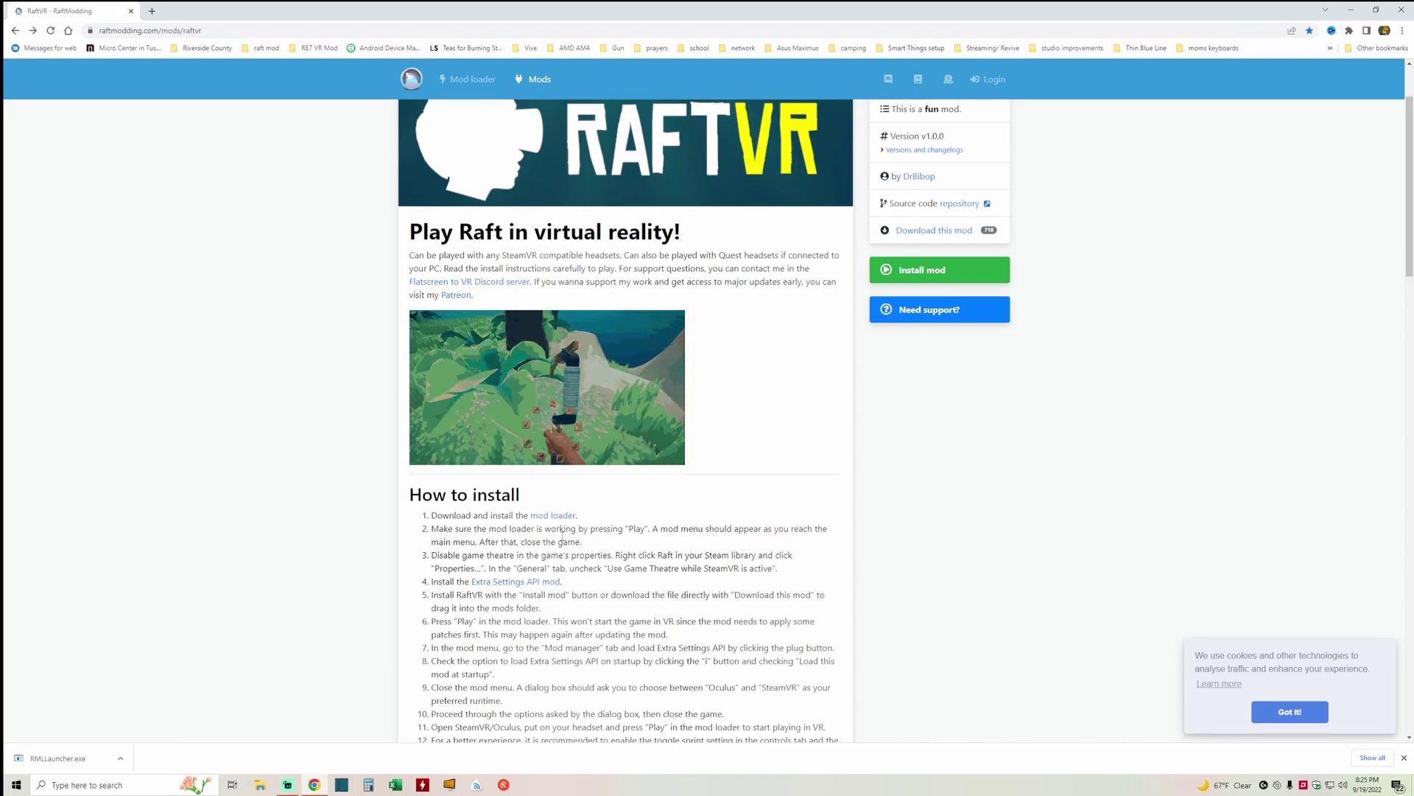
# Run RMLLauncher.exe, accept its terms with Steam locating the Raft folder, and update RaftModLoader to 6.2.13
pyautogui.click(59, 758)
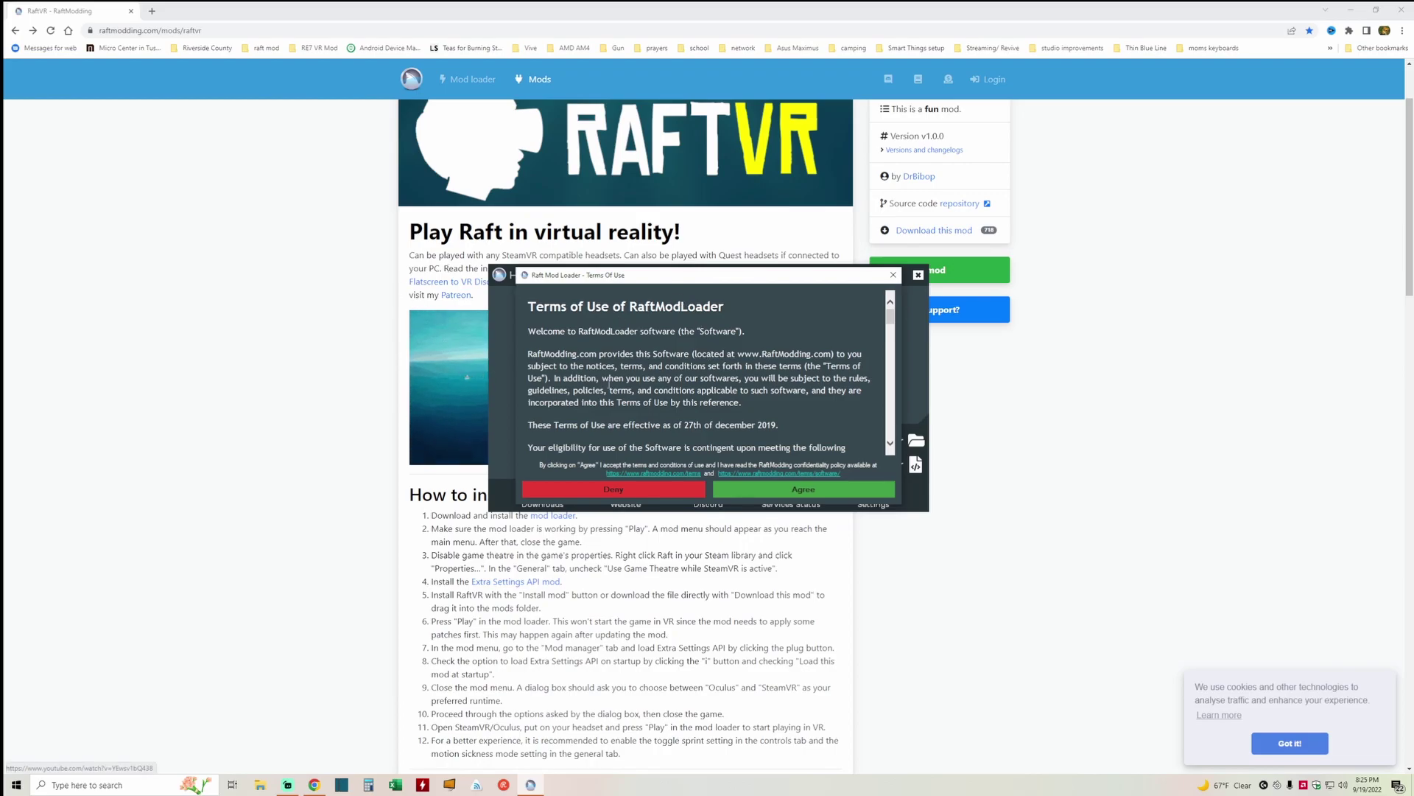
pyautogui.click(817, 489)
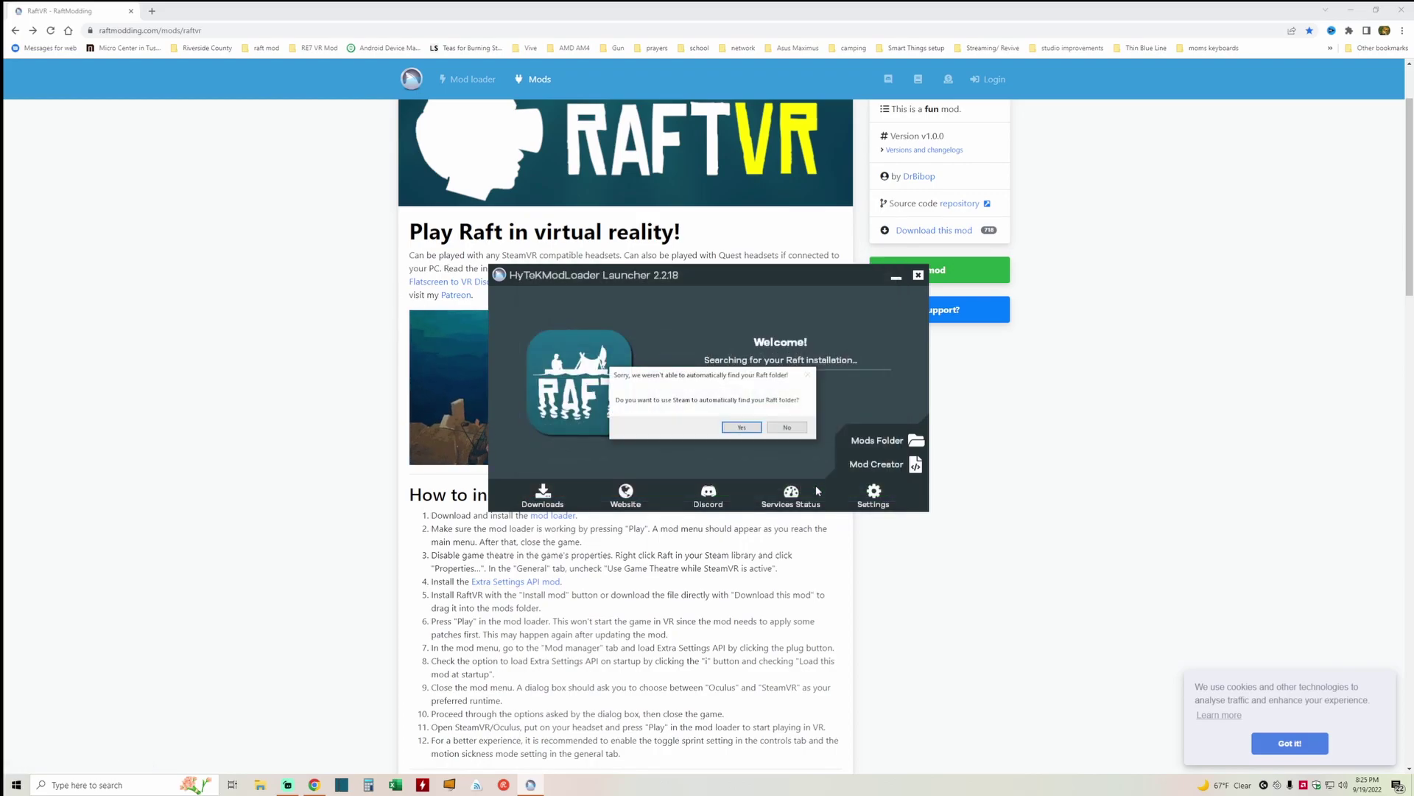
pyautogui.click(741, 426)
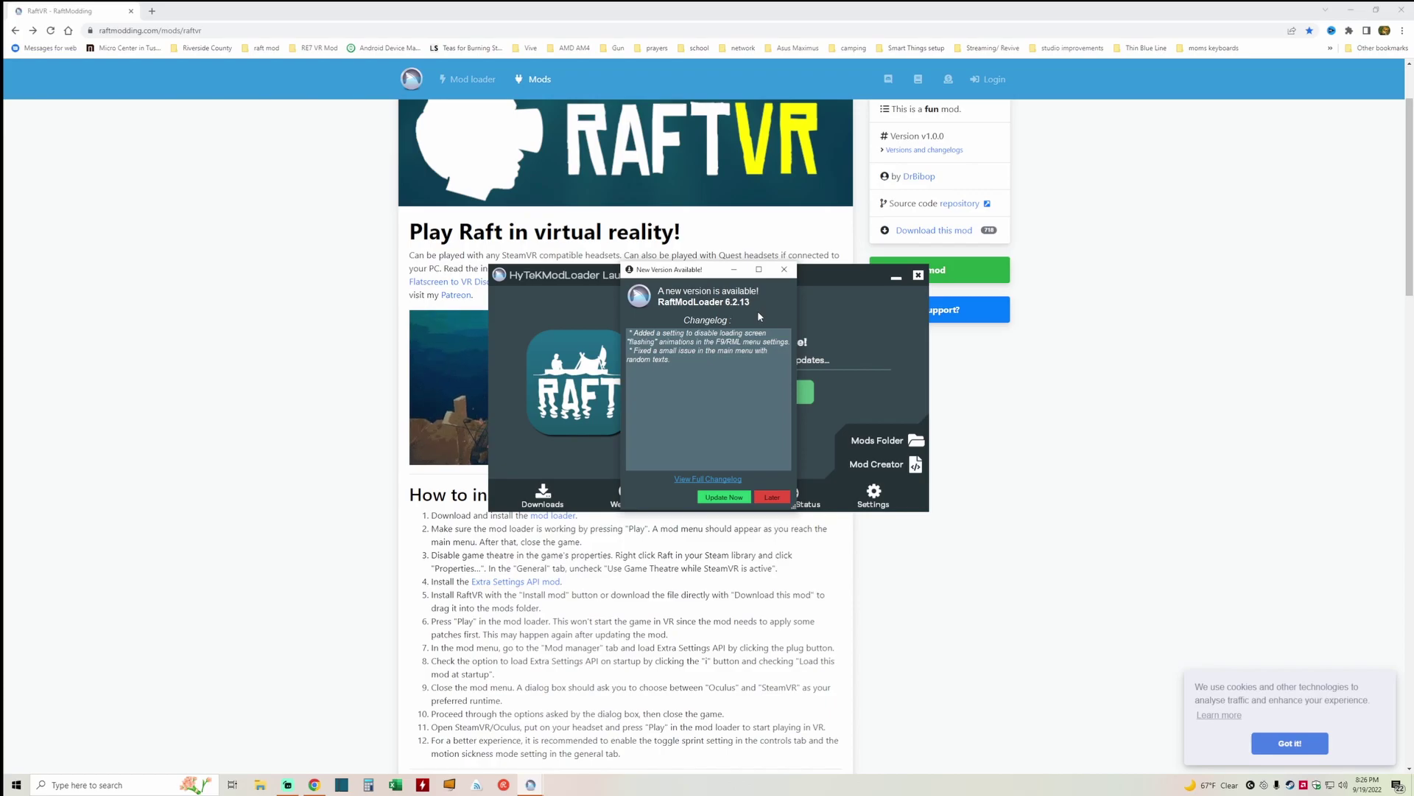
pyautogui.click(733, 499)
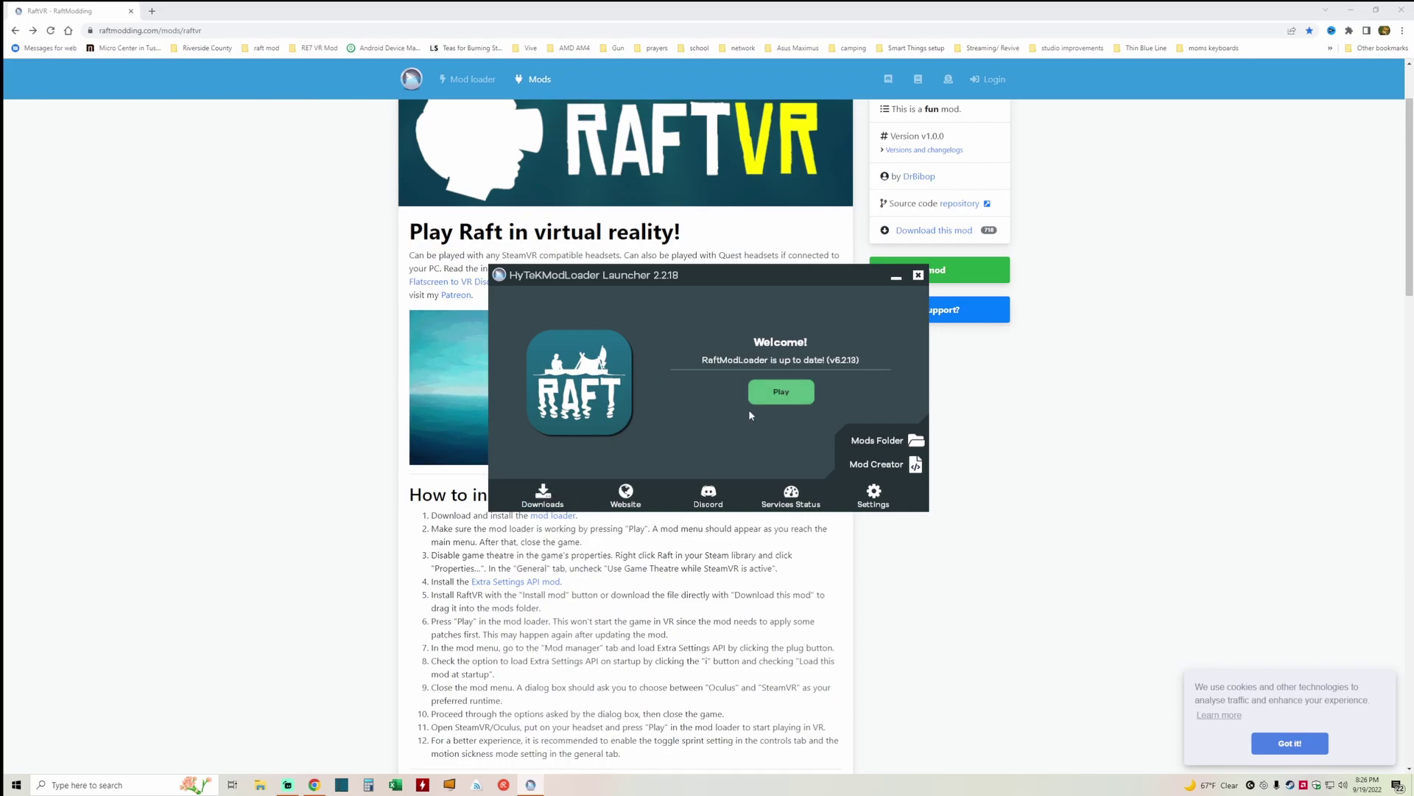
# Launch Raft through the mod loader to test it, then close the mod menu and exit the game
pyautogui.click(787, 394)
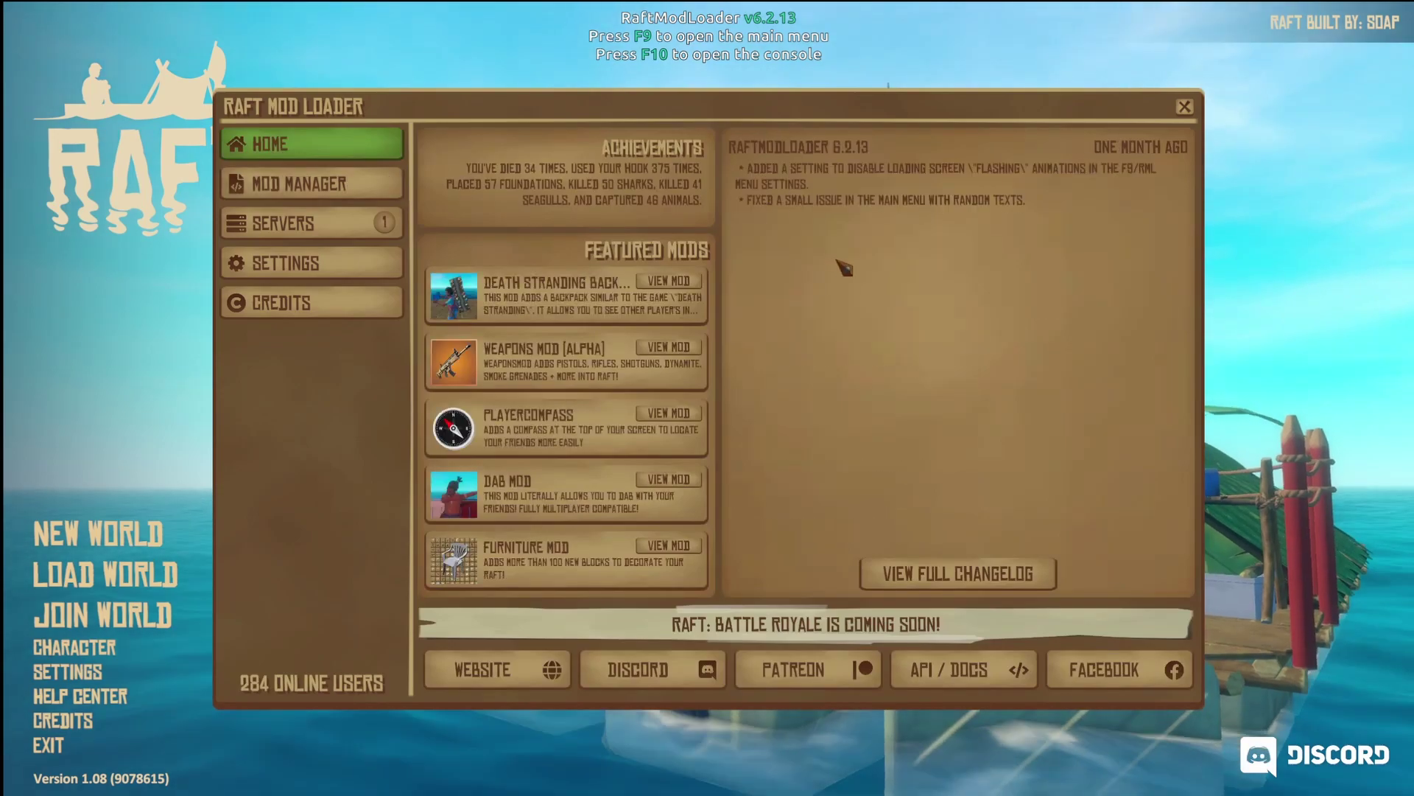
pyautogui.click(1184, 108)
pyautogui.click(48, 745)
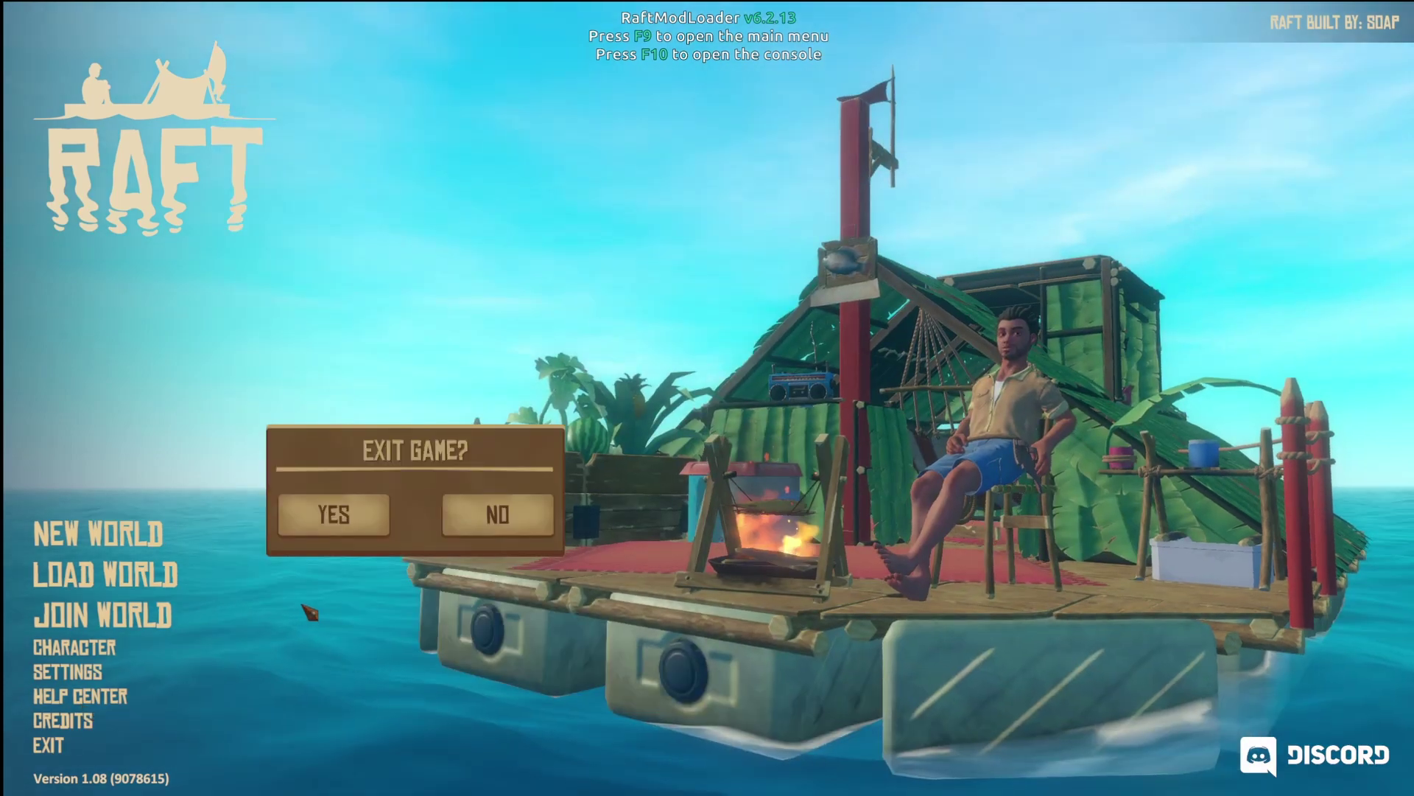
pyautogui.click(325, 513)
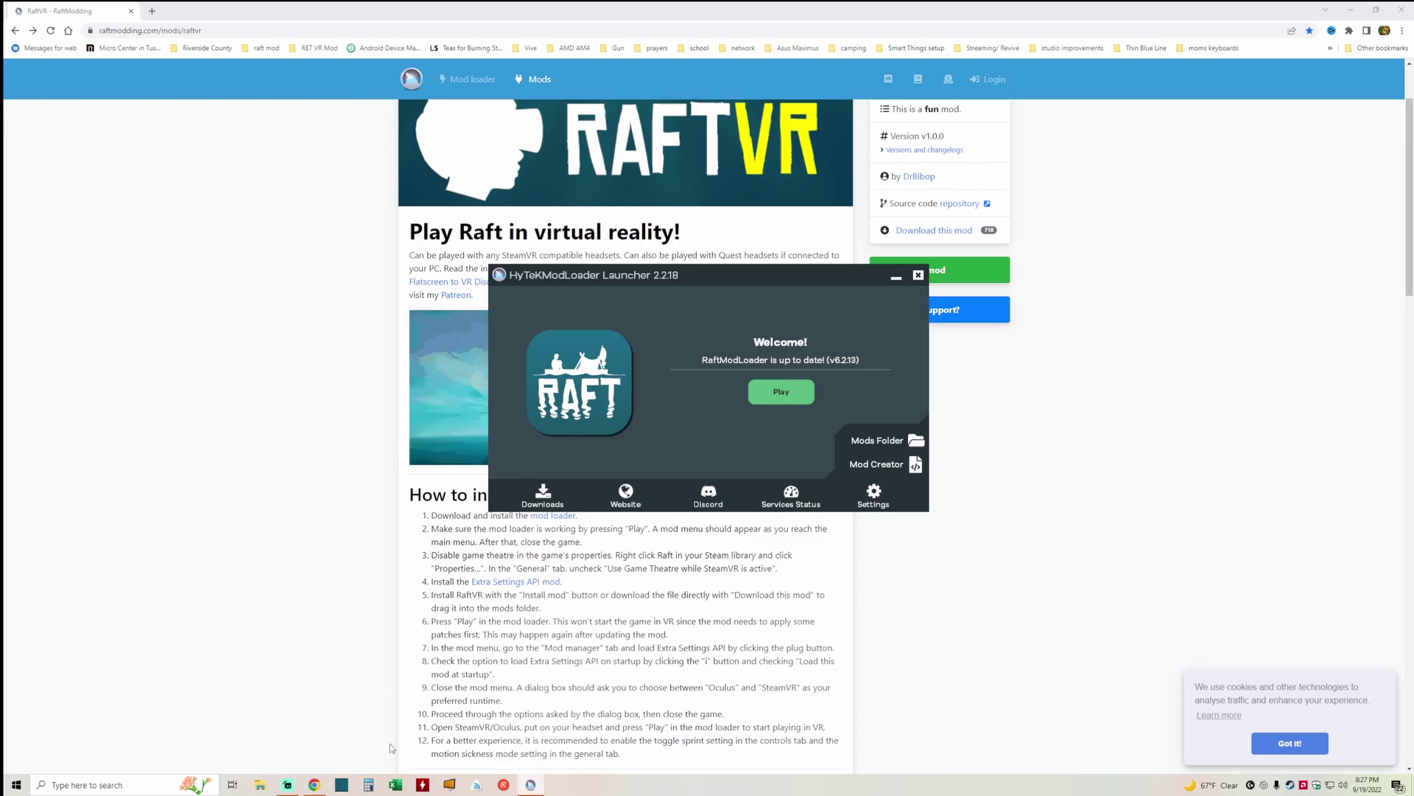
# Switch to the Steam library and disable Desktop Game Theatre while SteamVR is active in Raft's general properties
pyautogui.rightClick(1290, 785)
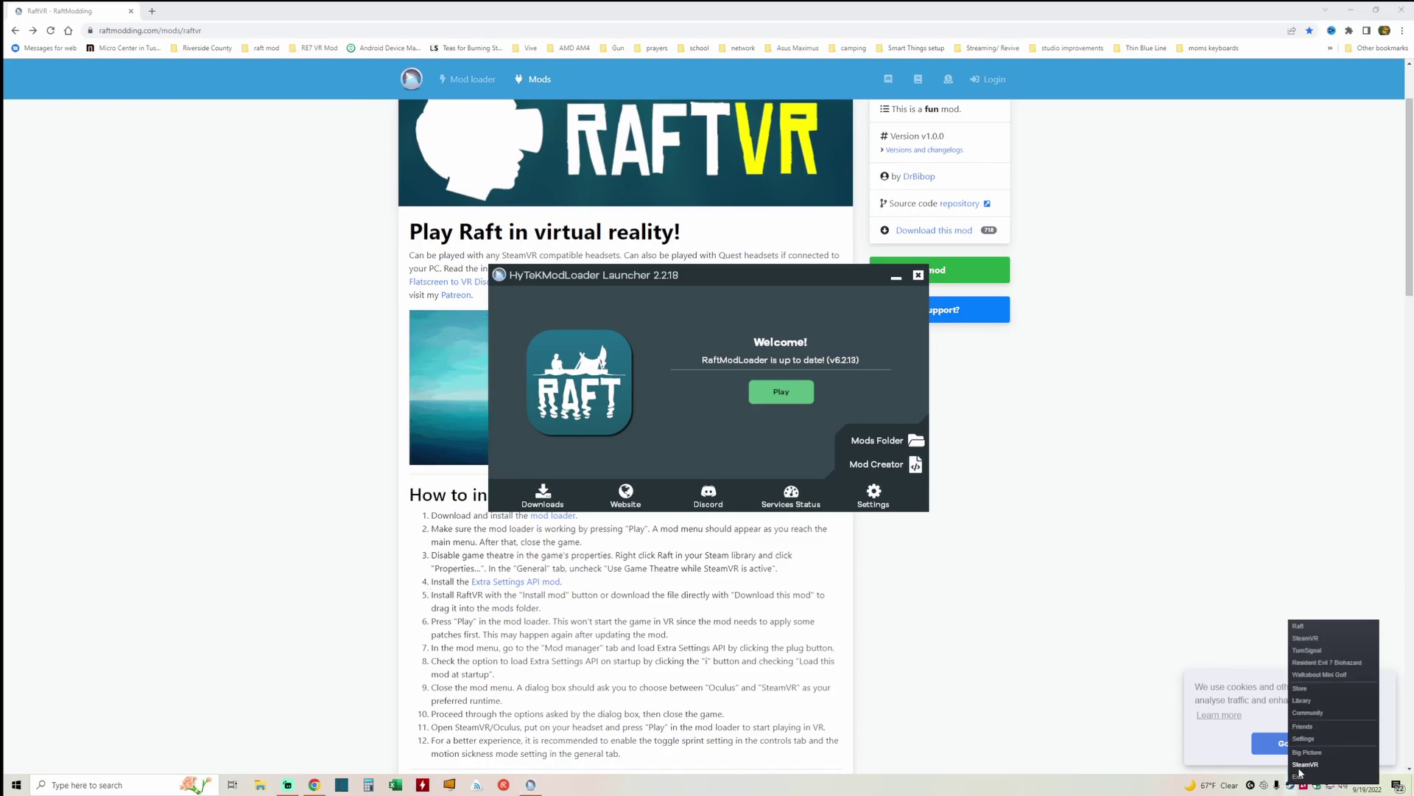
pyautogui.click(1311, 699)
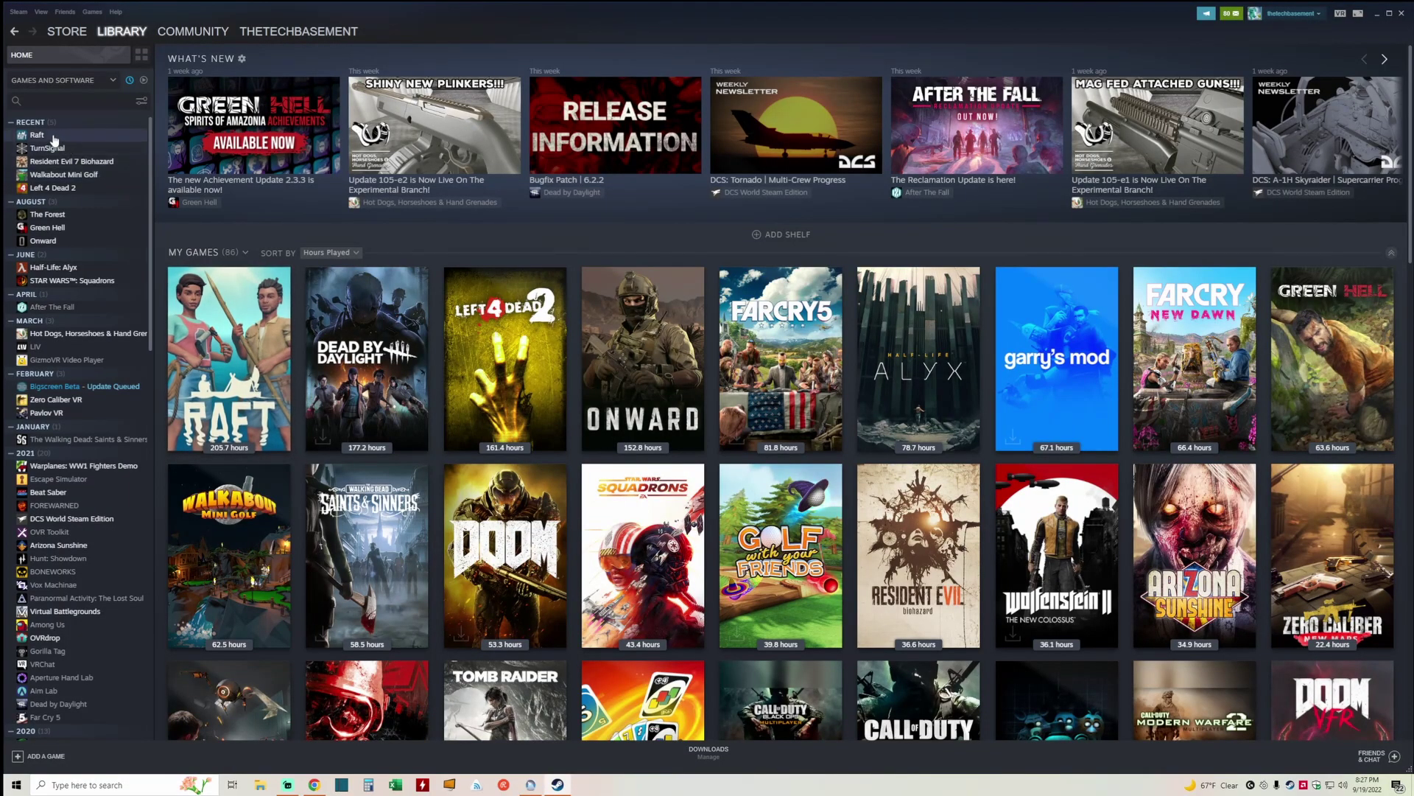
pyautogui.rightClick(53, 137)
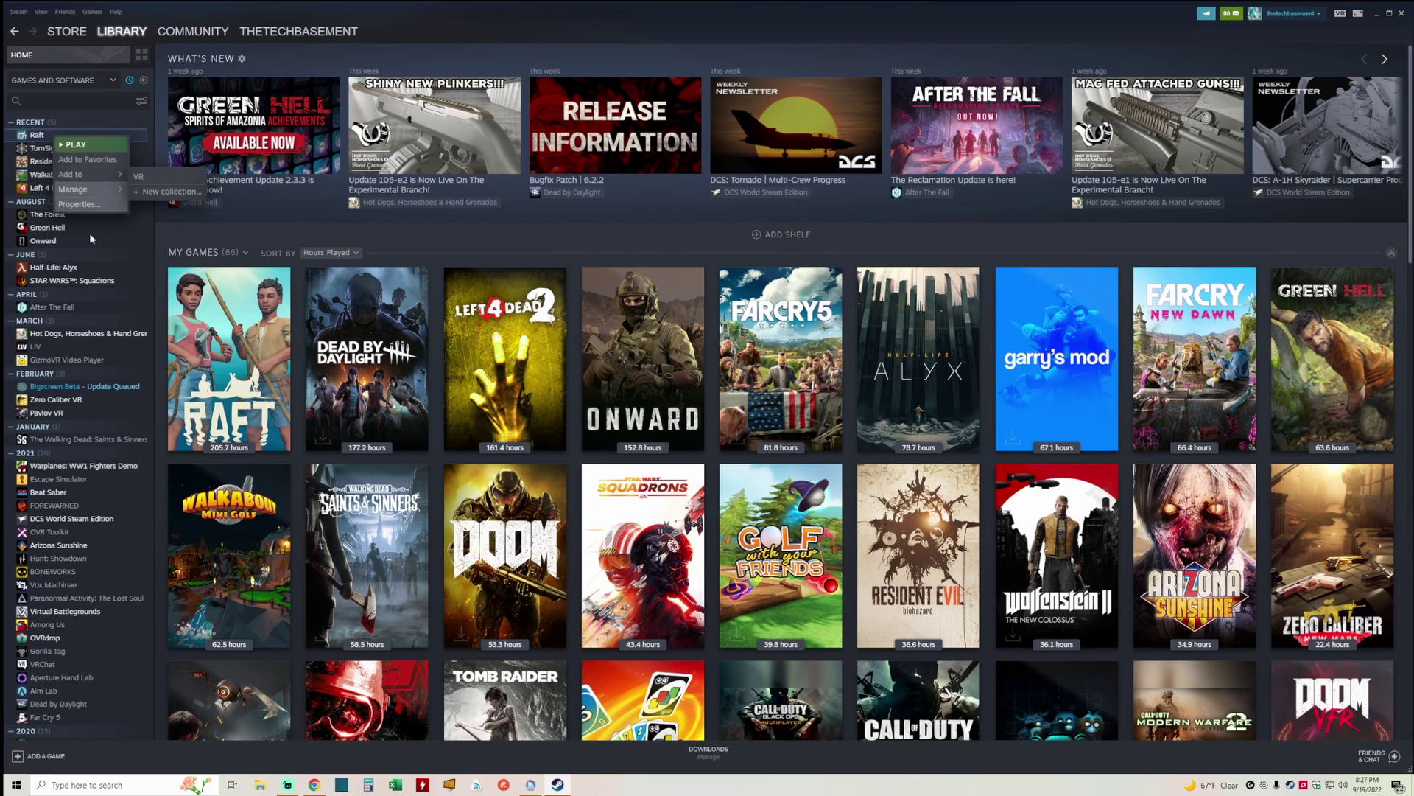
pyautogui.rightClick(221, 378)
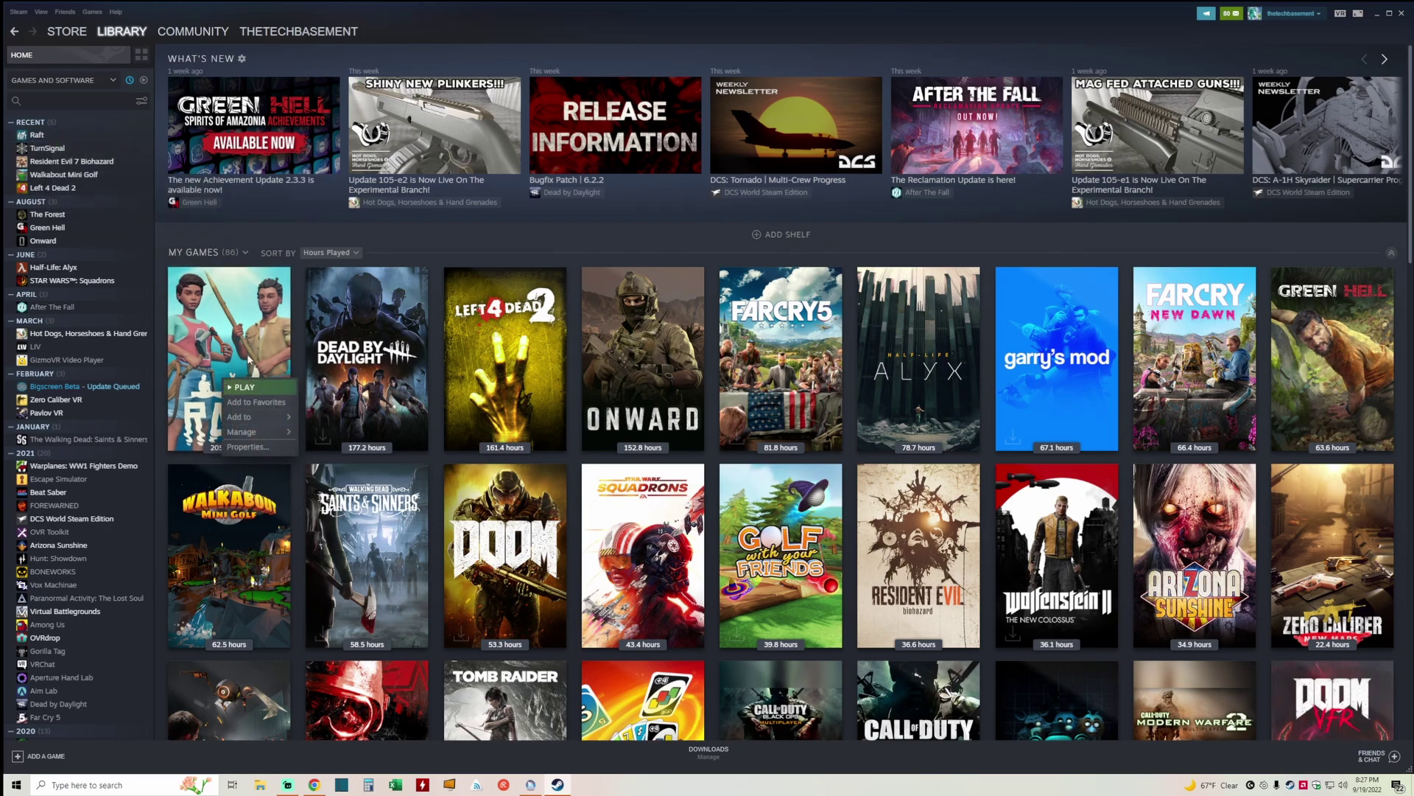
pyautogui.click(254, 447)
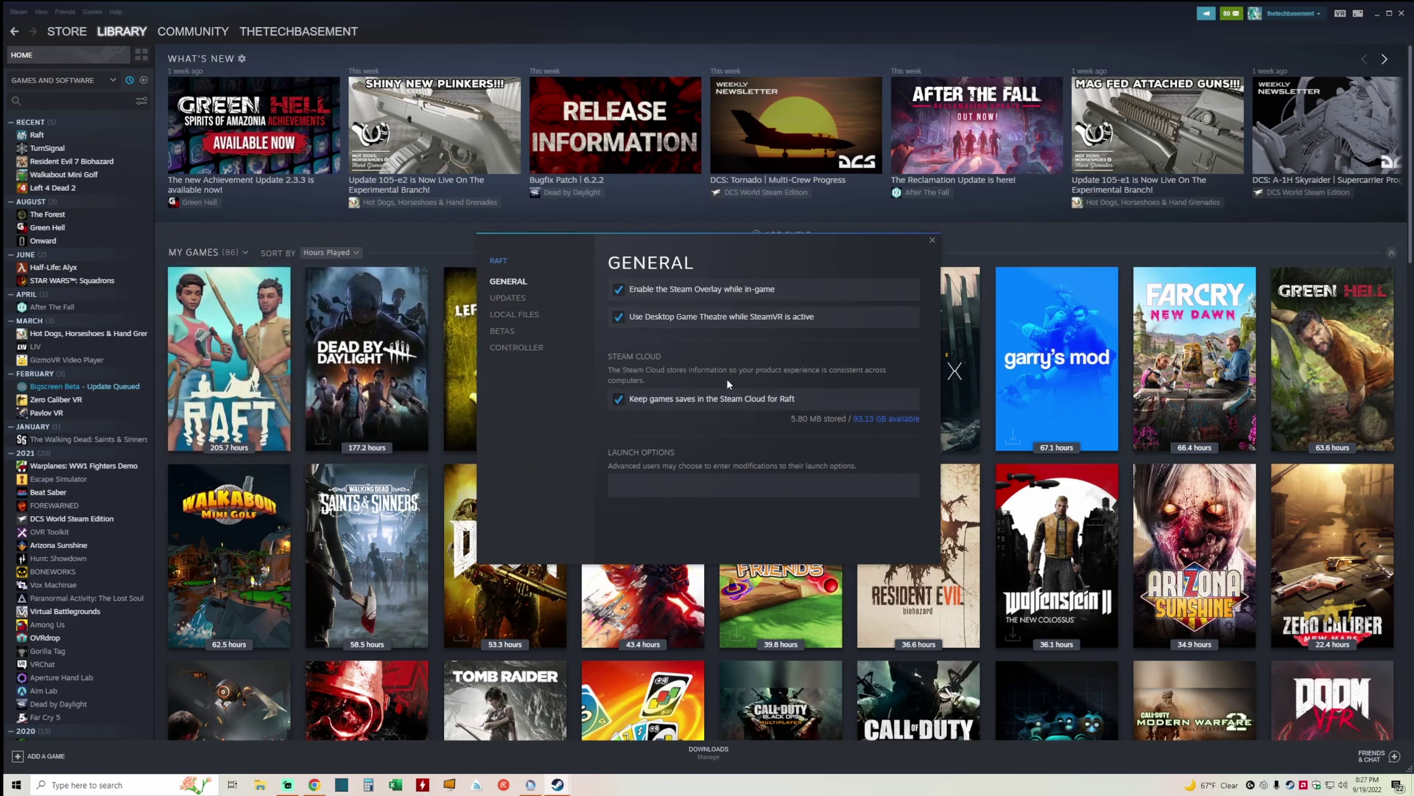
pyautogui.click(620, 317)
pyautogui.click(932, 241)
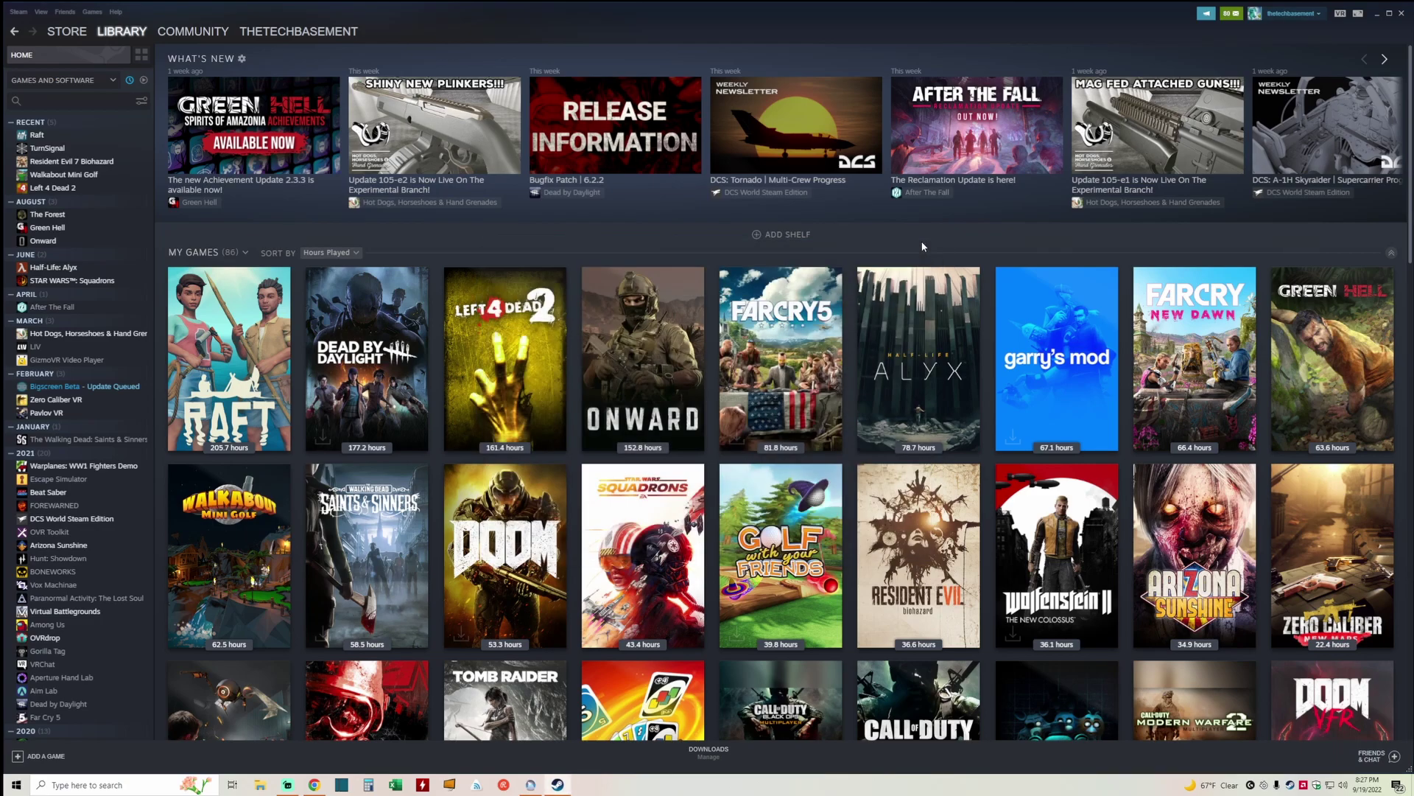
pyautogui.click(1377, 14)
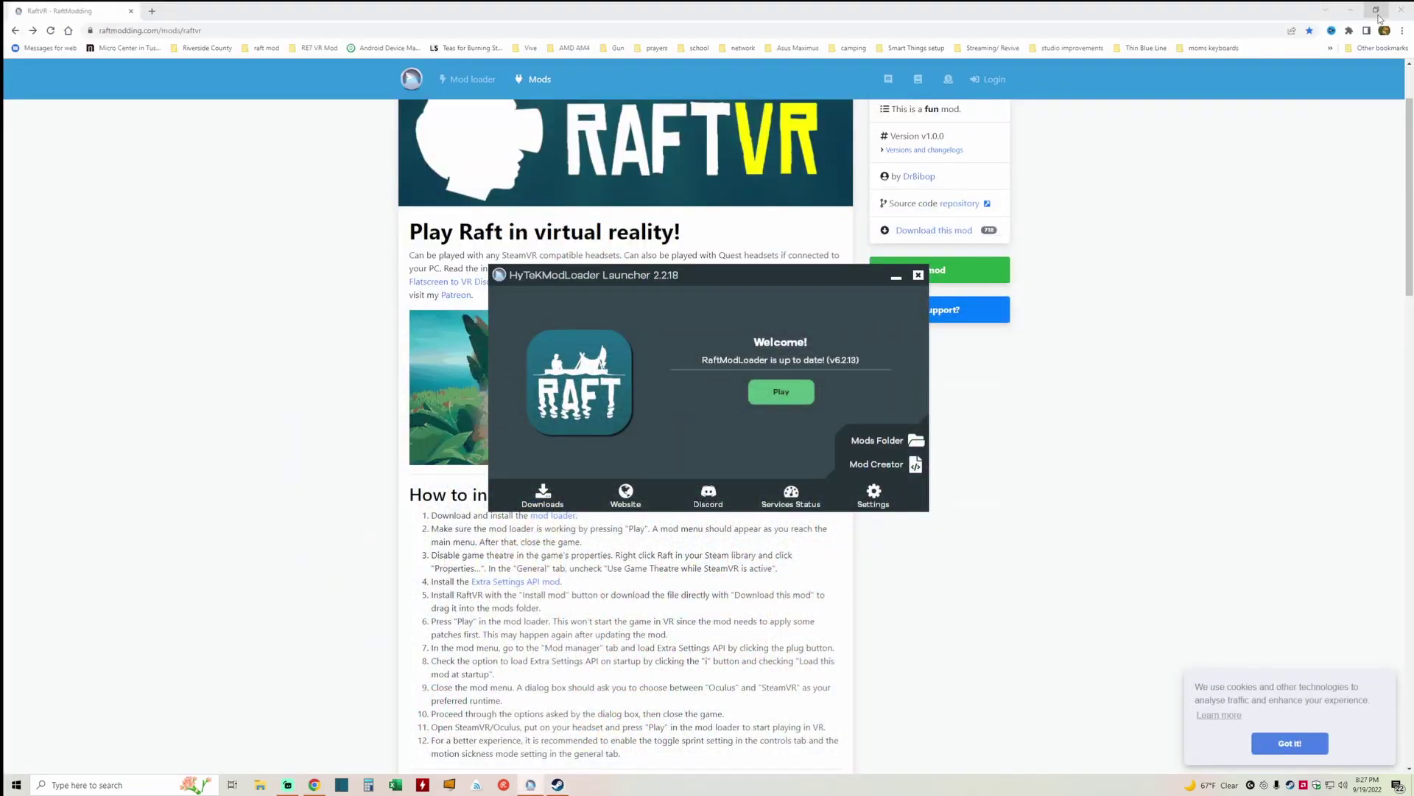
# Install version 1.7.7 of the Extra Settings API mod from the RaftVR instructions and return to the RaftVR page
pyautogui.click(507, 583)
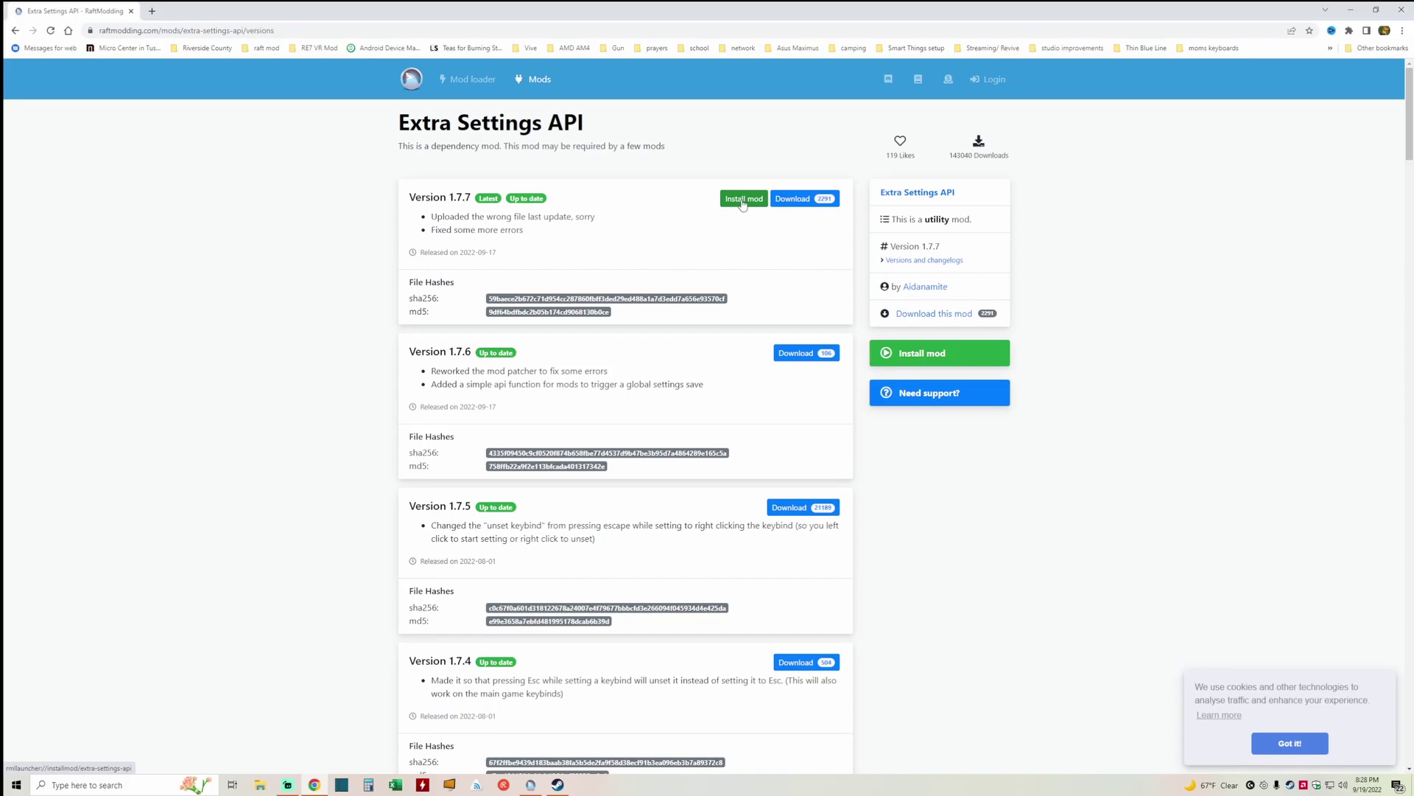
pyautogui.click(742, 199)
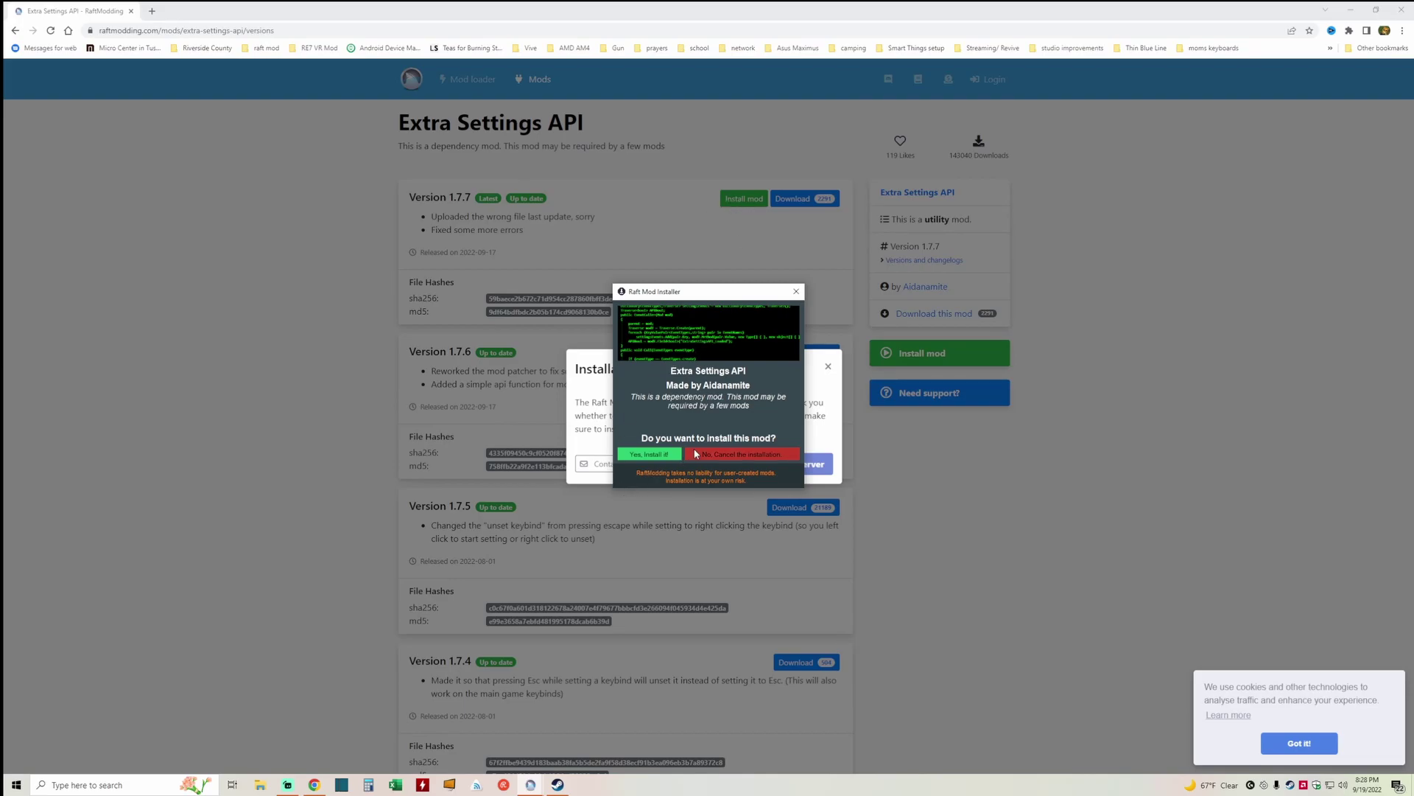
pyautogui.click(657, 456)
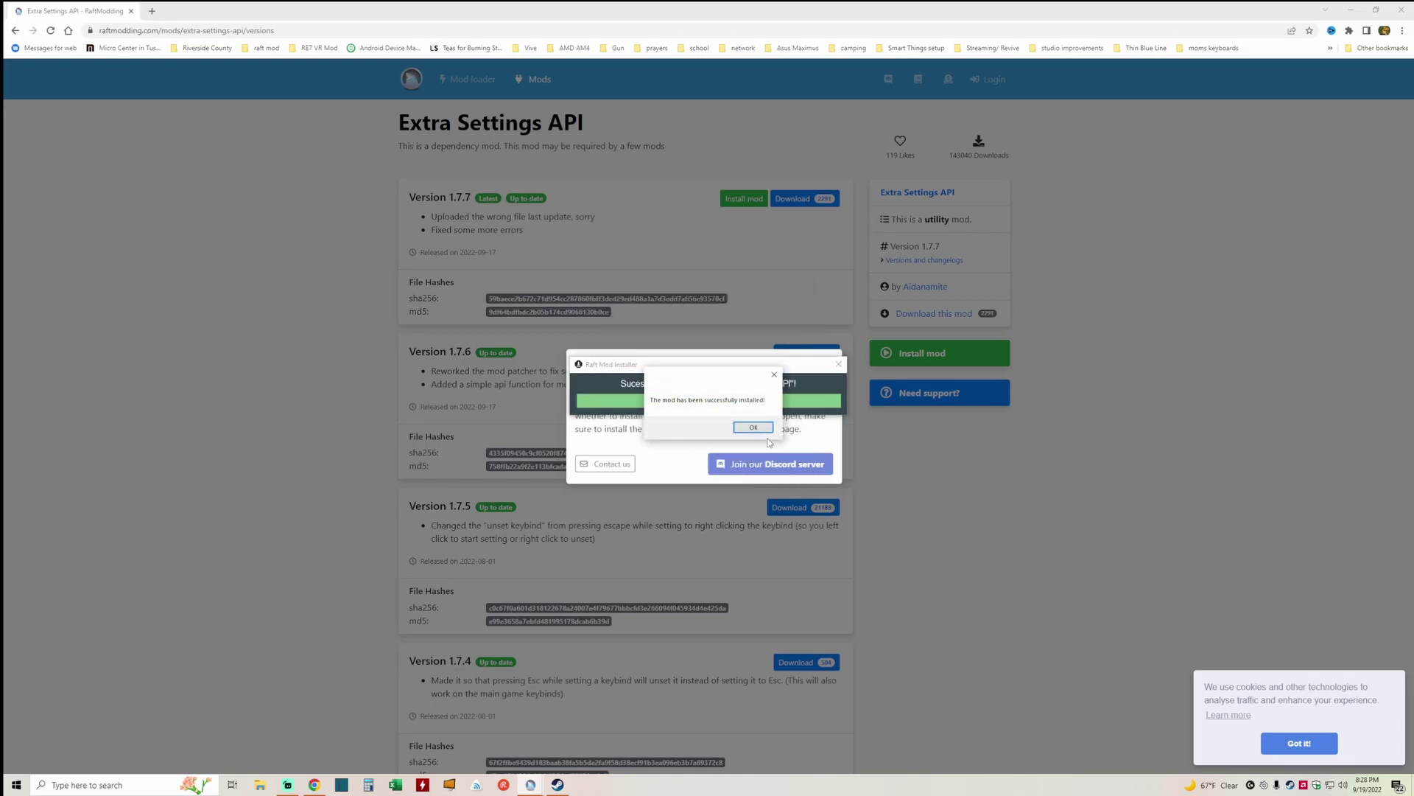
pyautogui.click(764, 432)
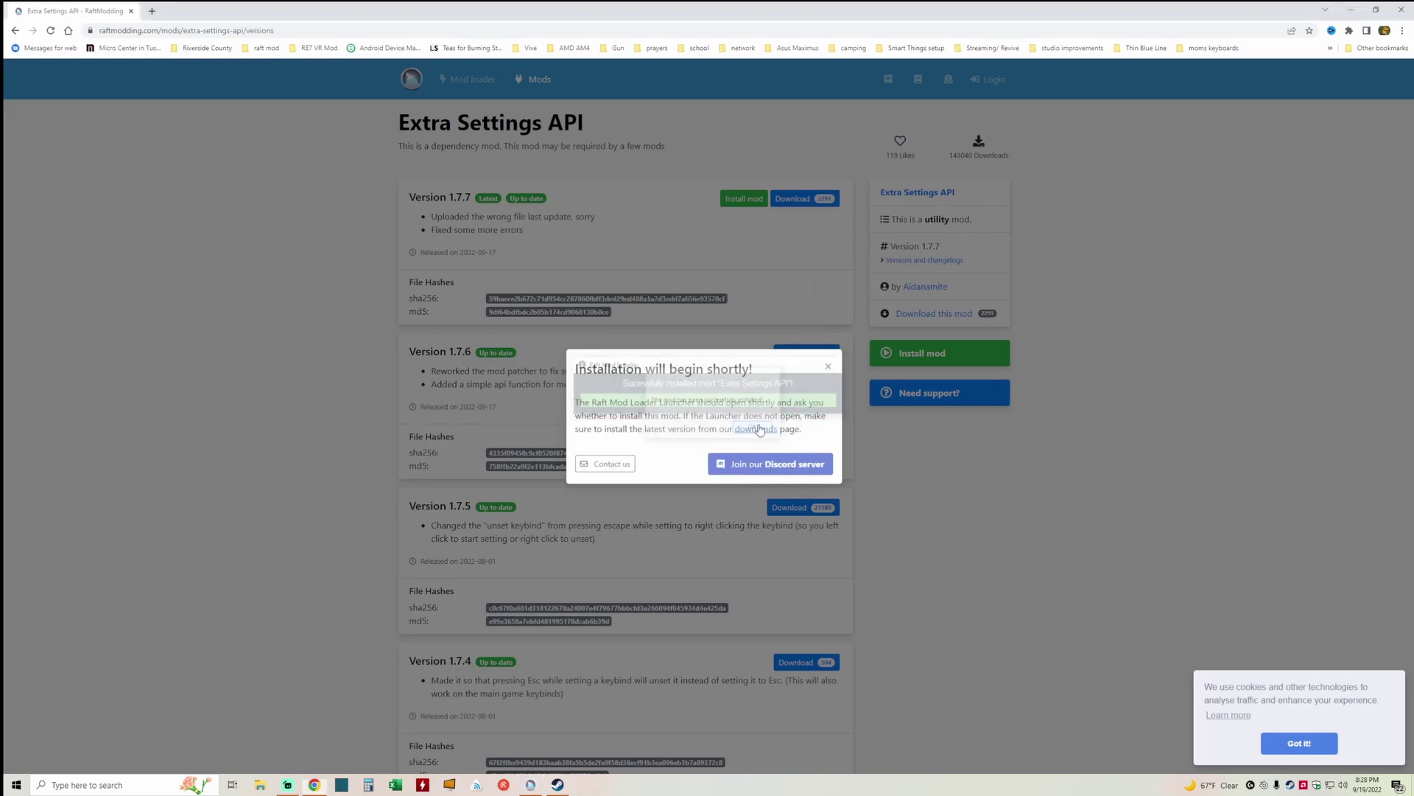
pyautogui.click(833, 368)
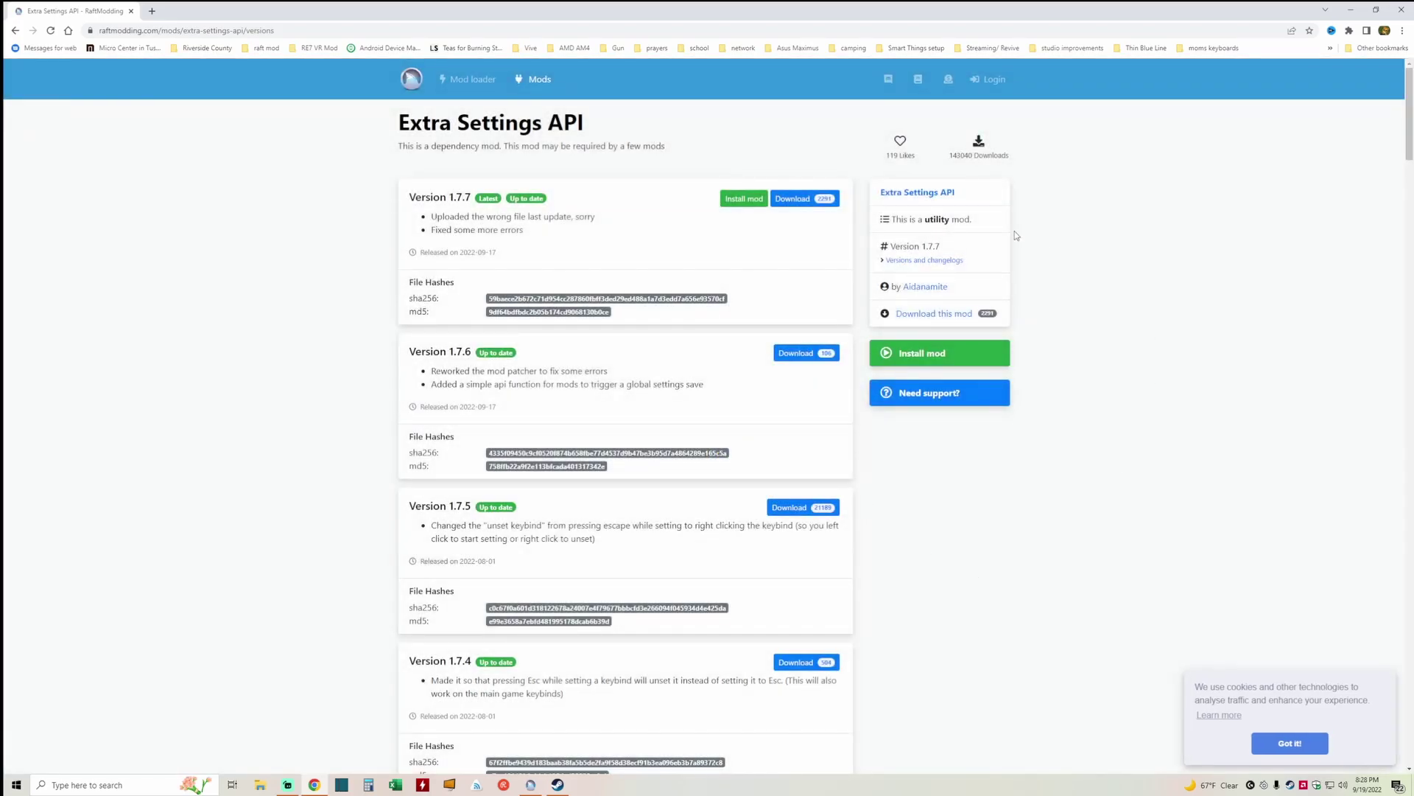
pyautogui.click(15, 30)
pyautogui.click(16, 30)
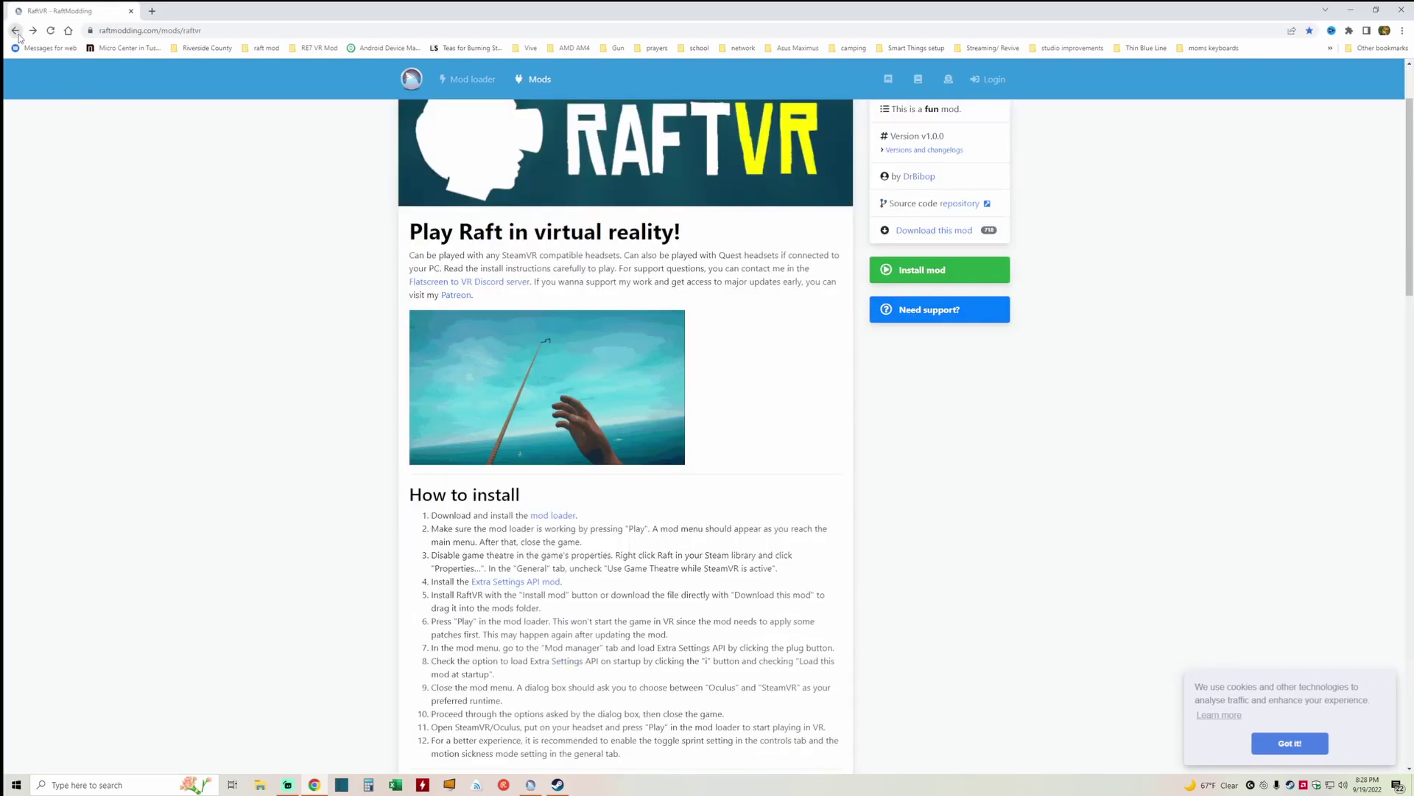
# Install RaftVR version v1.0.0 from its versions page and return to the mod's main page
pyautogui.scroll(-2, 560, 483)
pyautogui.scroll(-1, 559, 484)
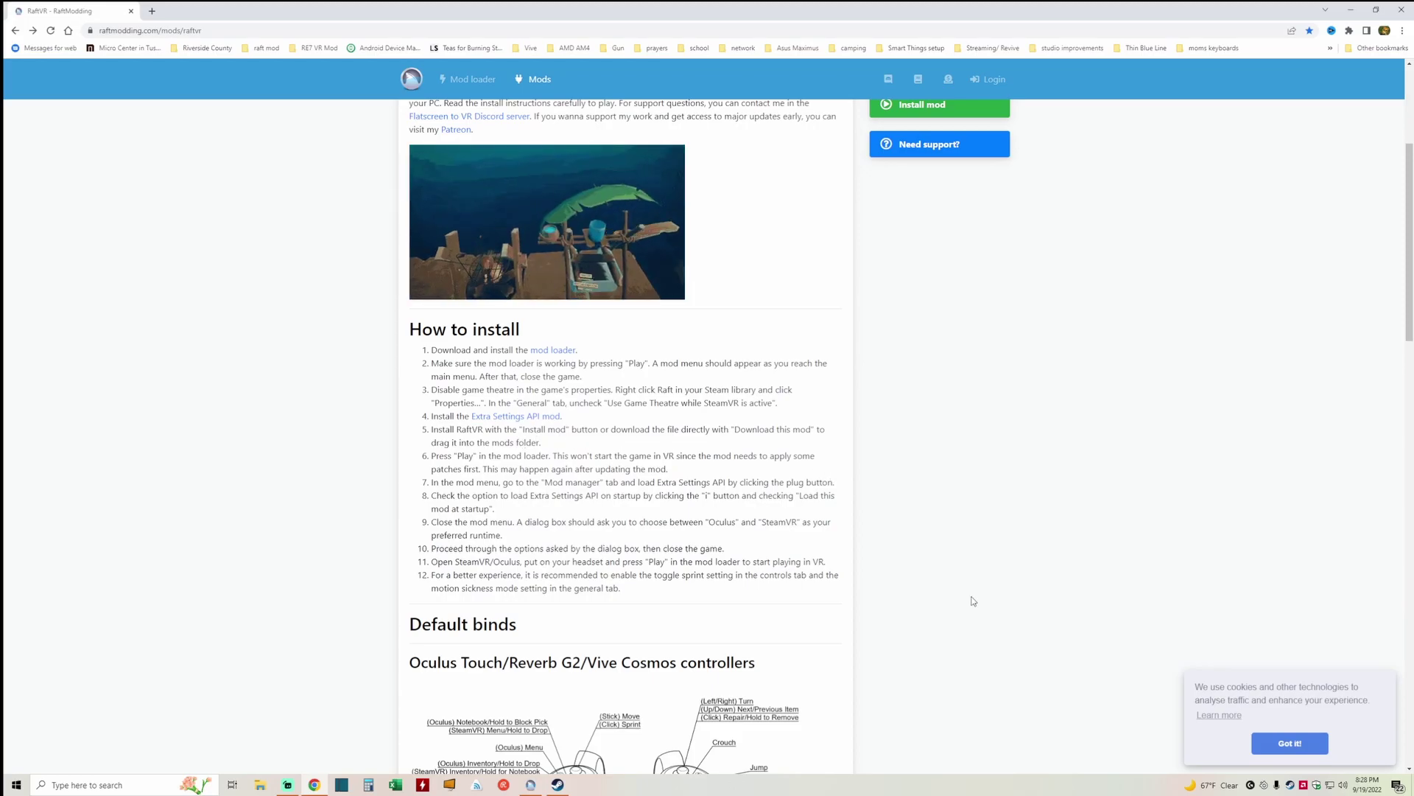
pyautogui.scroll(3, 894, 594)
pyautogui.scroll(1, 894, 593)
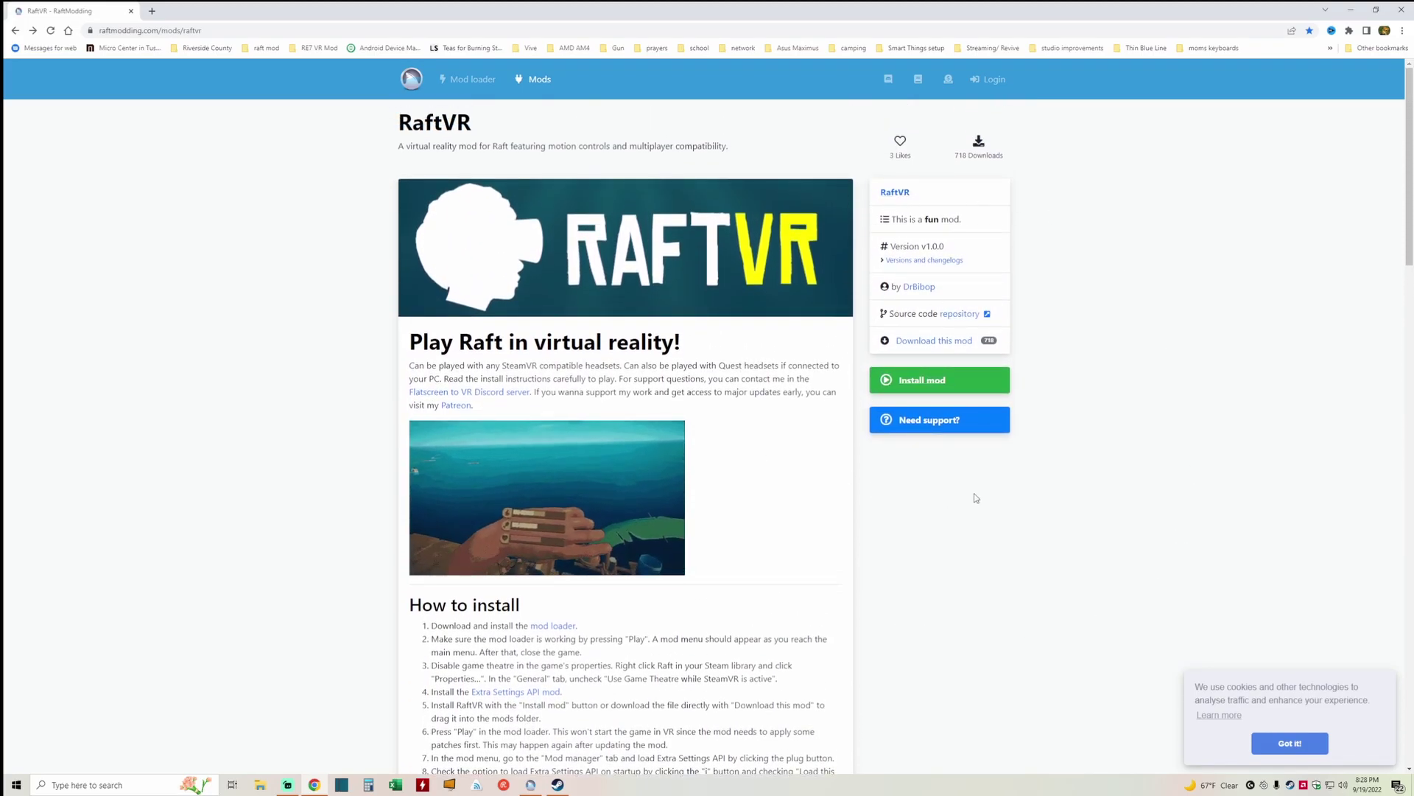
pyautogui.scroll(-3, 958, 505)
pyautogui.scroll(1, 897, 543)
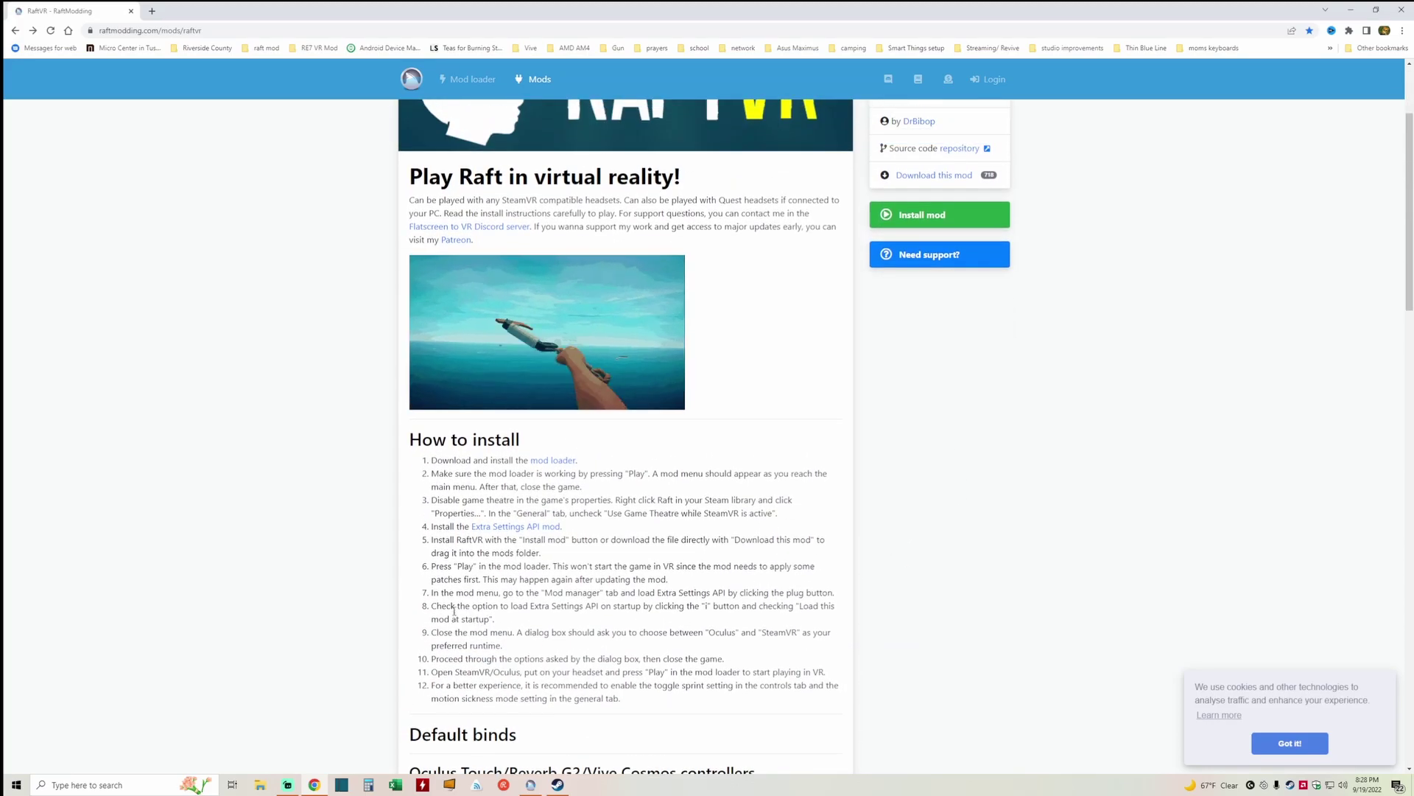
pyautogui.scroll(3, 883, 569)
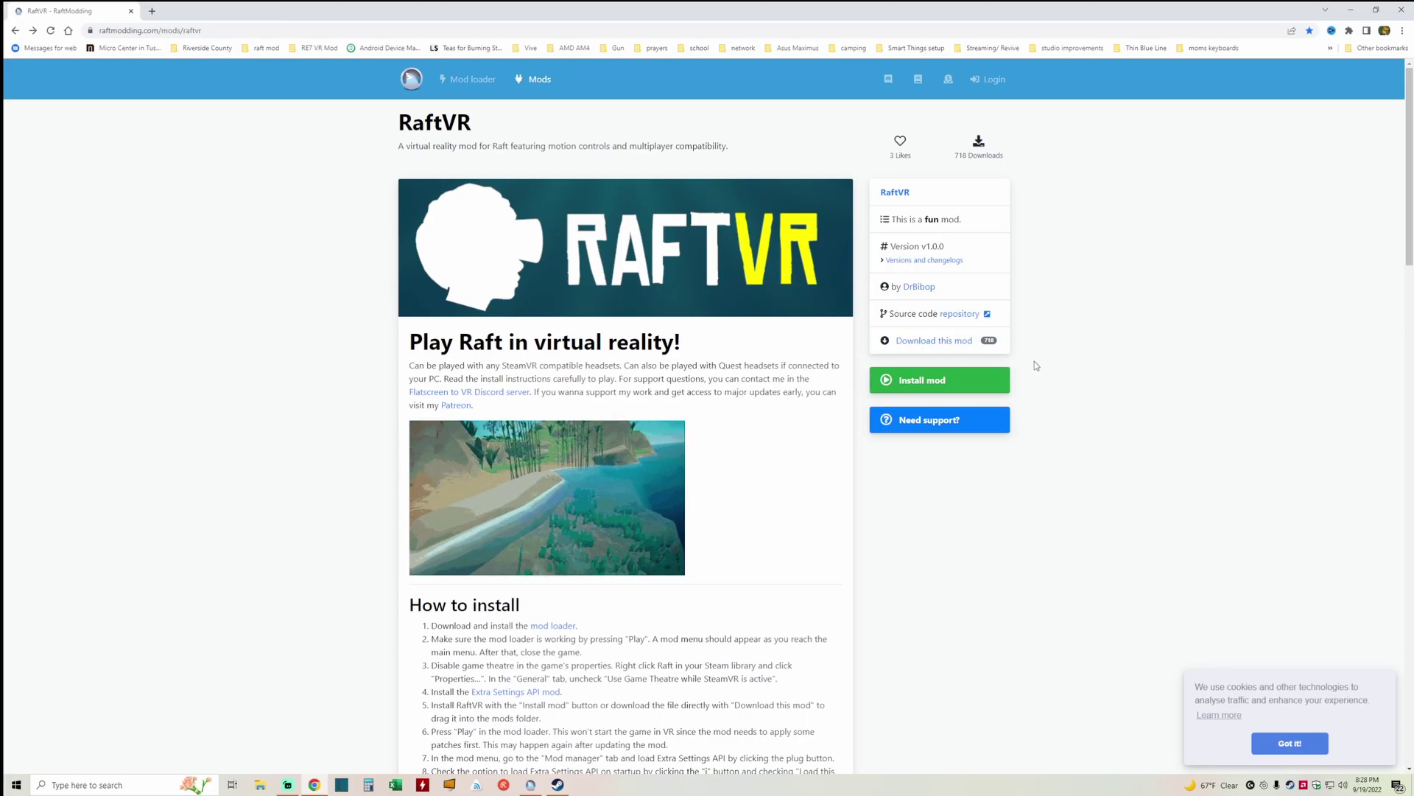
pyautogui.click(915, 266)
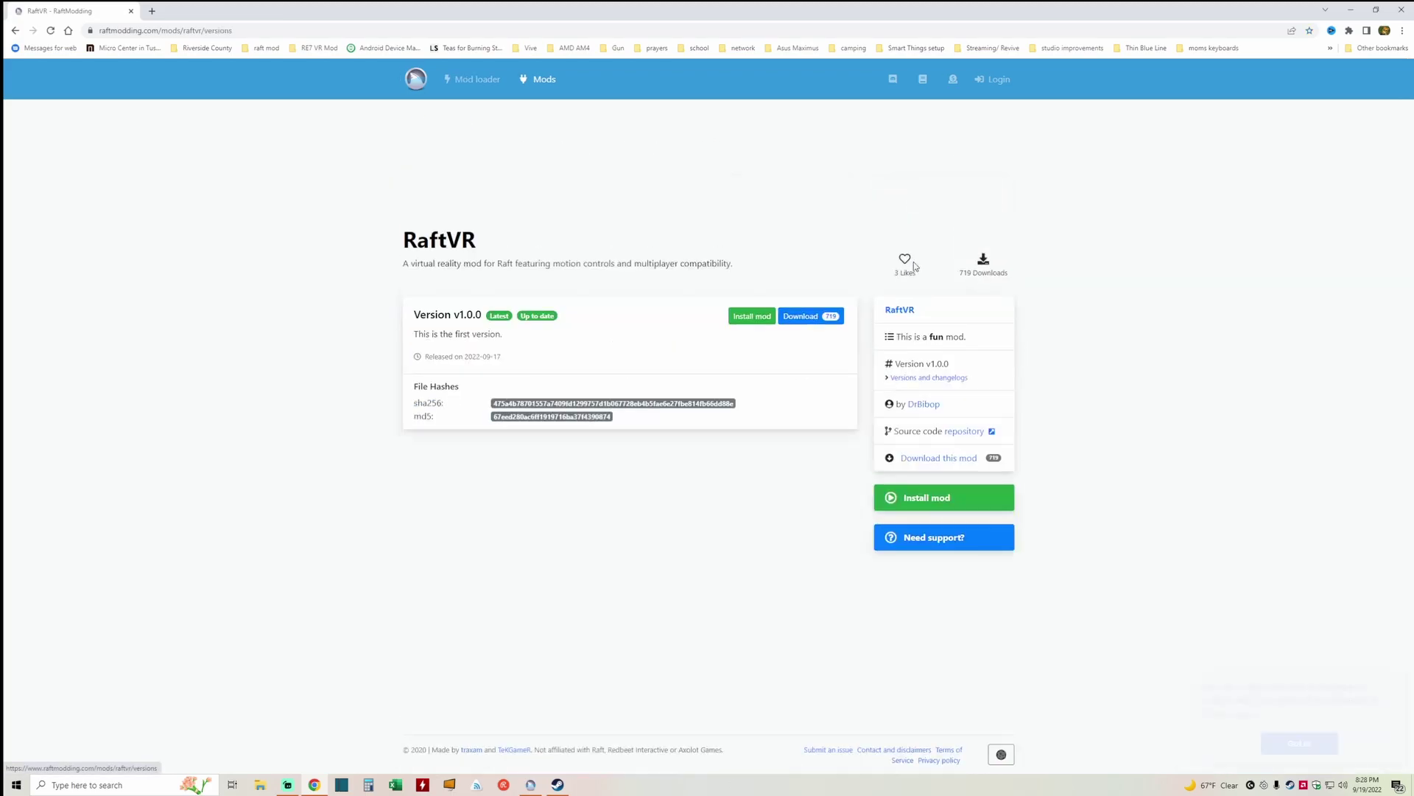
pyautogui.click(748, 324)
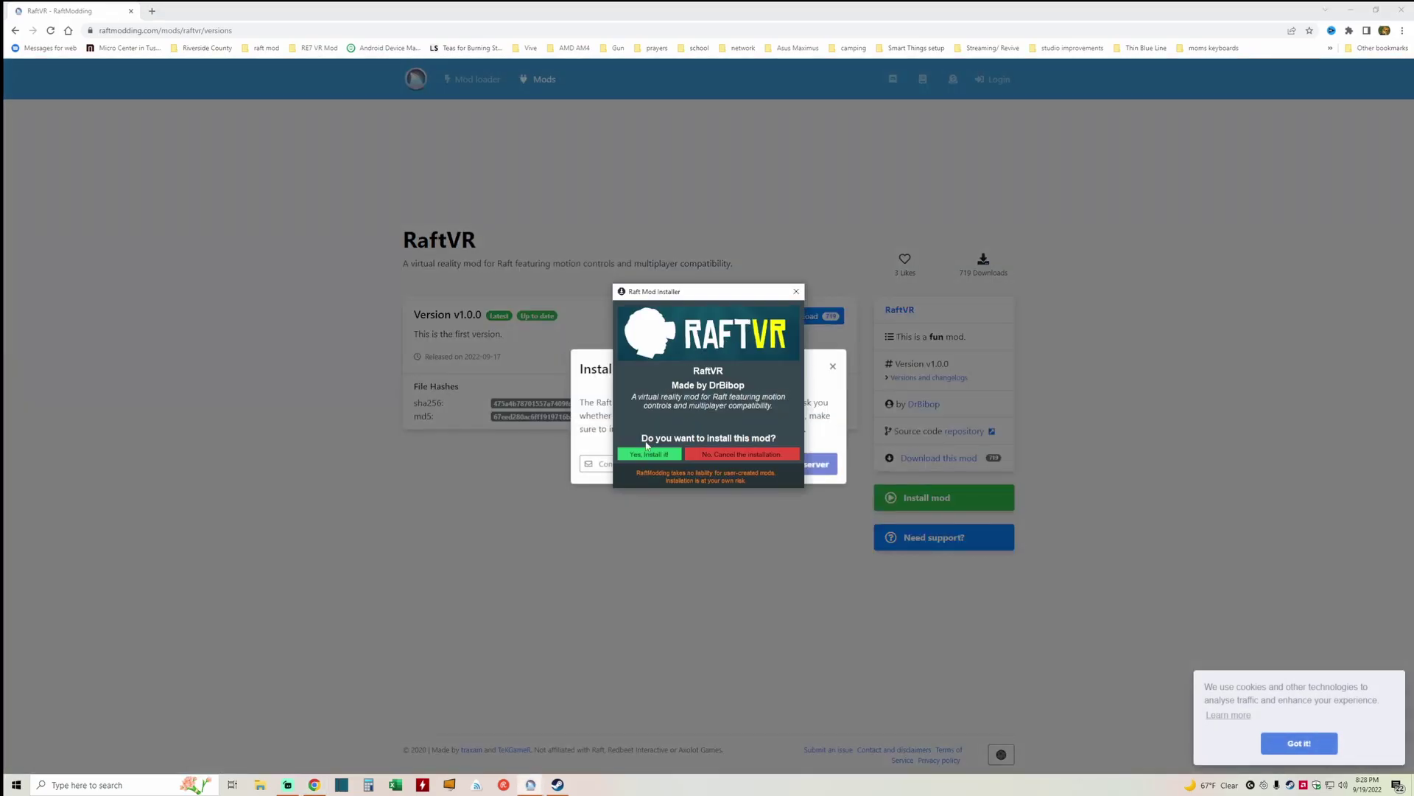
pyautogui.click(663, 455)
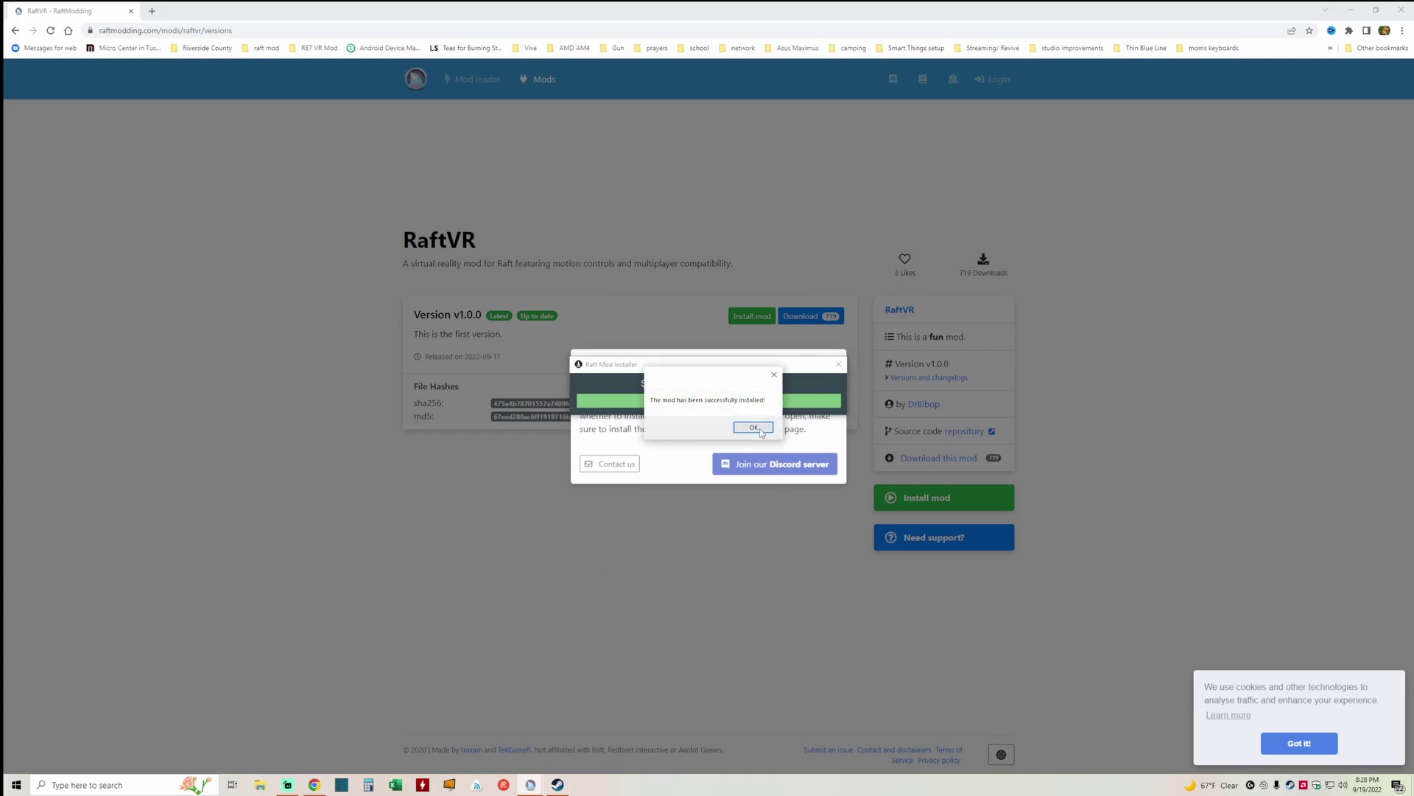
pyautogui.click(753, 427)
pyautogui.click(833, 367)
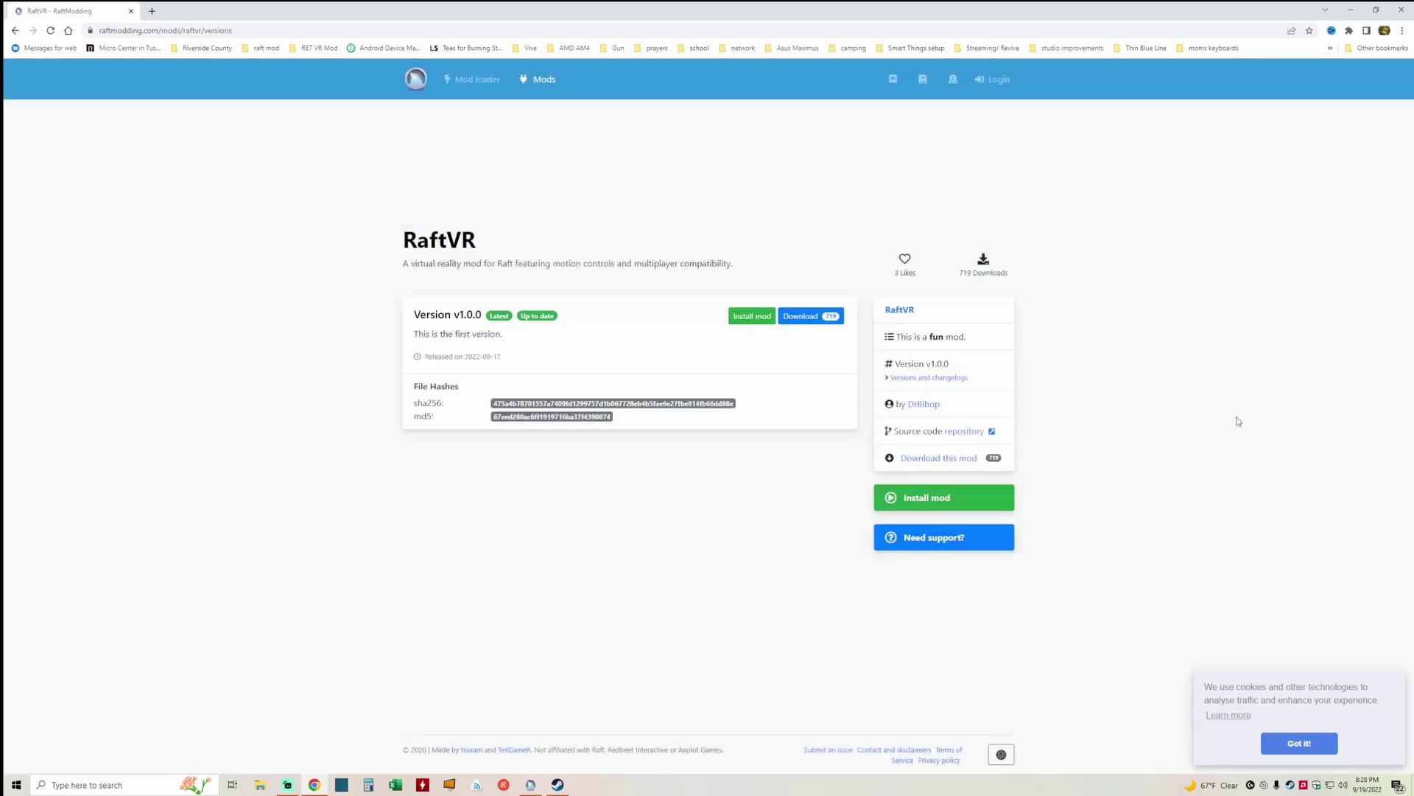
pyautogui.click(15, 30)
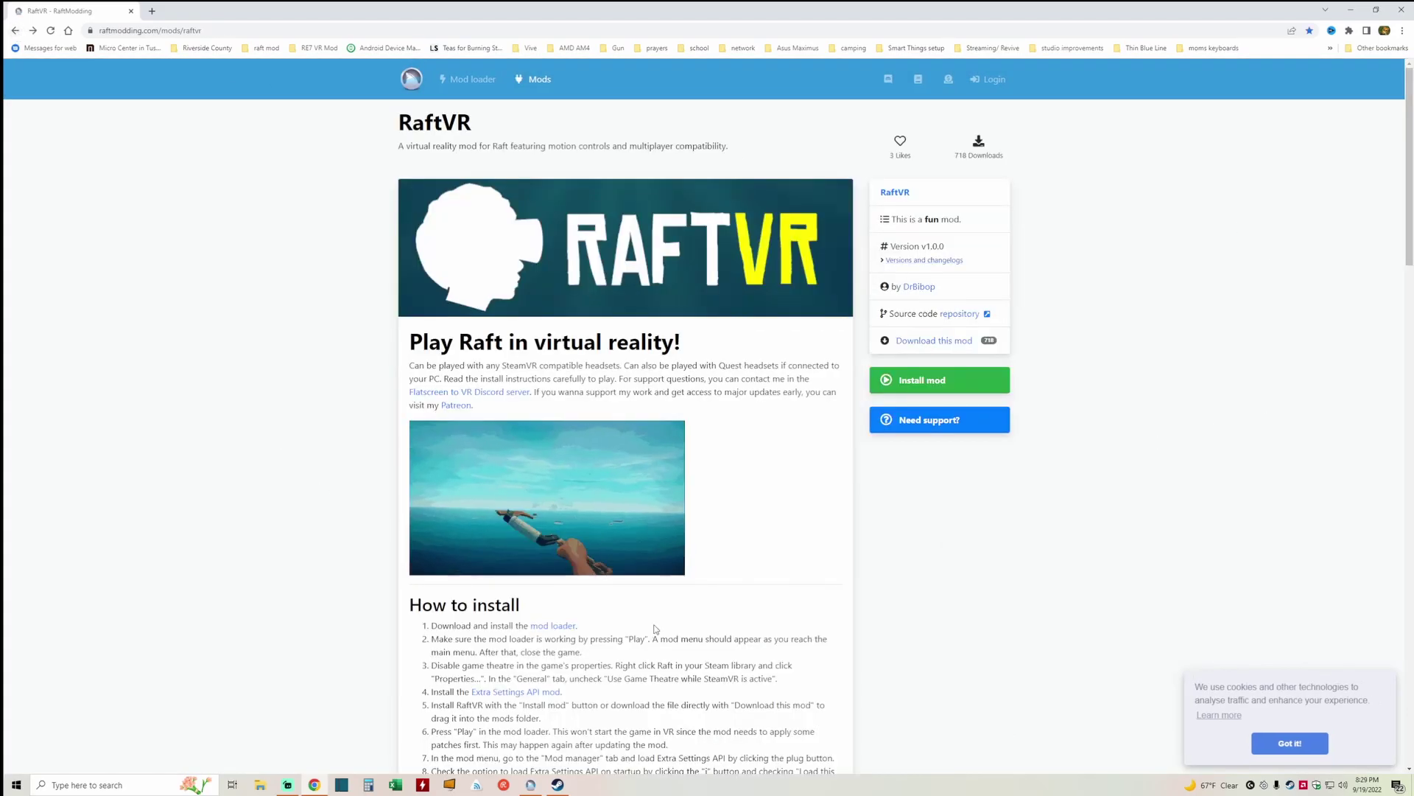
# Read the patching instruction on the RaftVR page, place the mod loader launcher clear of the text, and start Raft from it
pyautogui.scroll(-4, 433, 528)
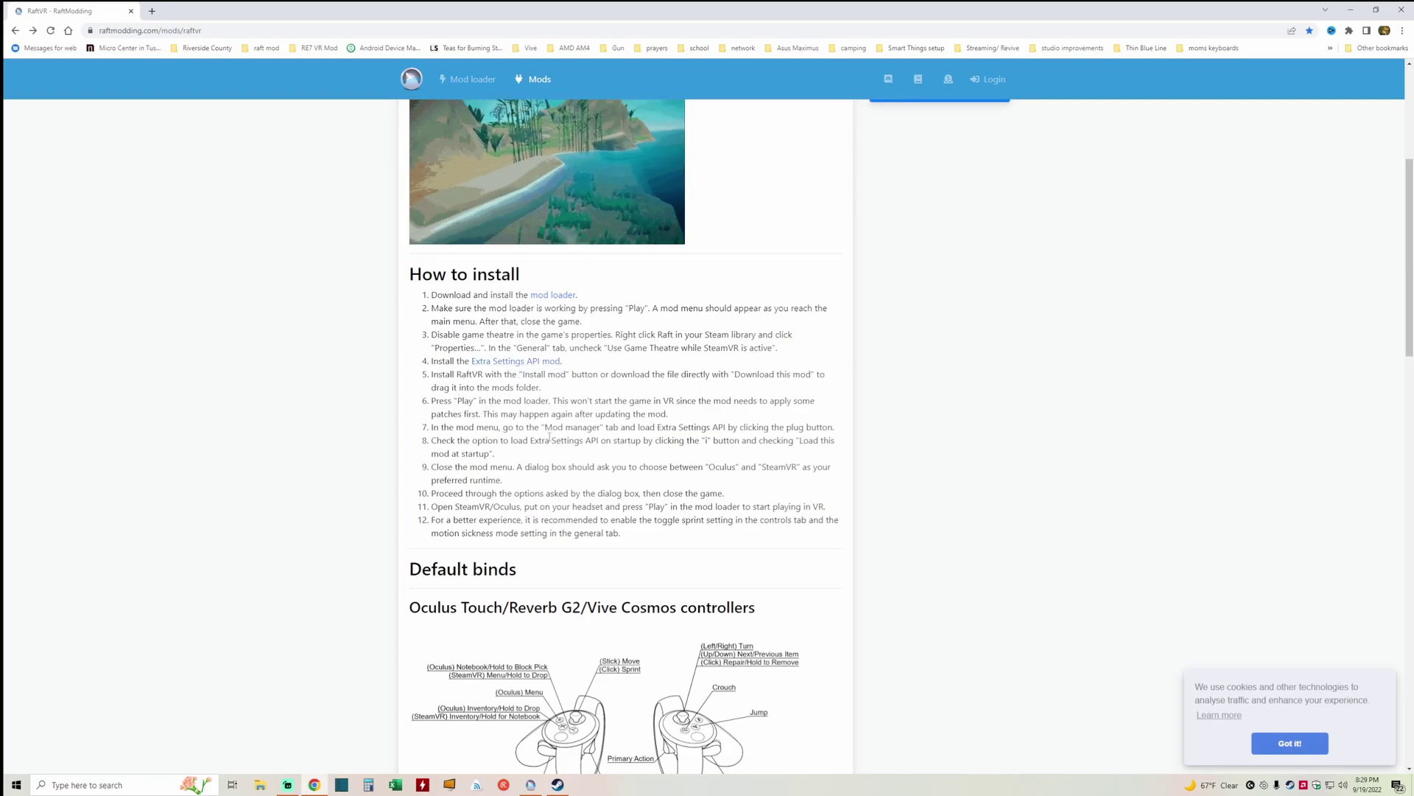
pyautogui.click(530, 784)
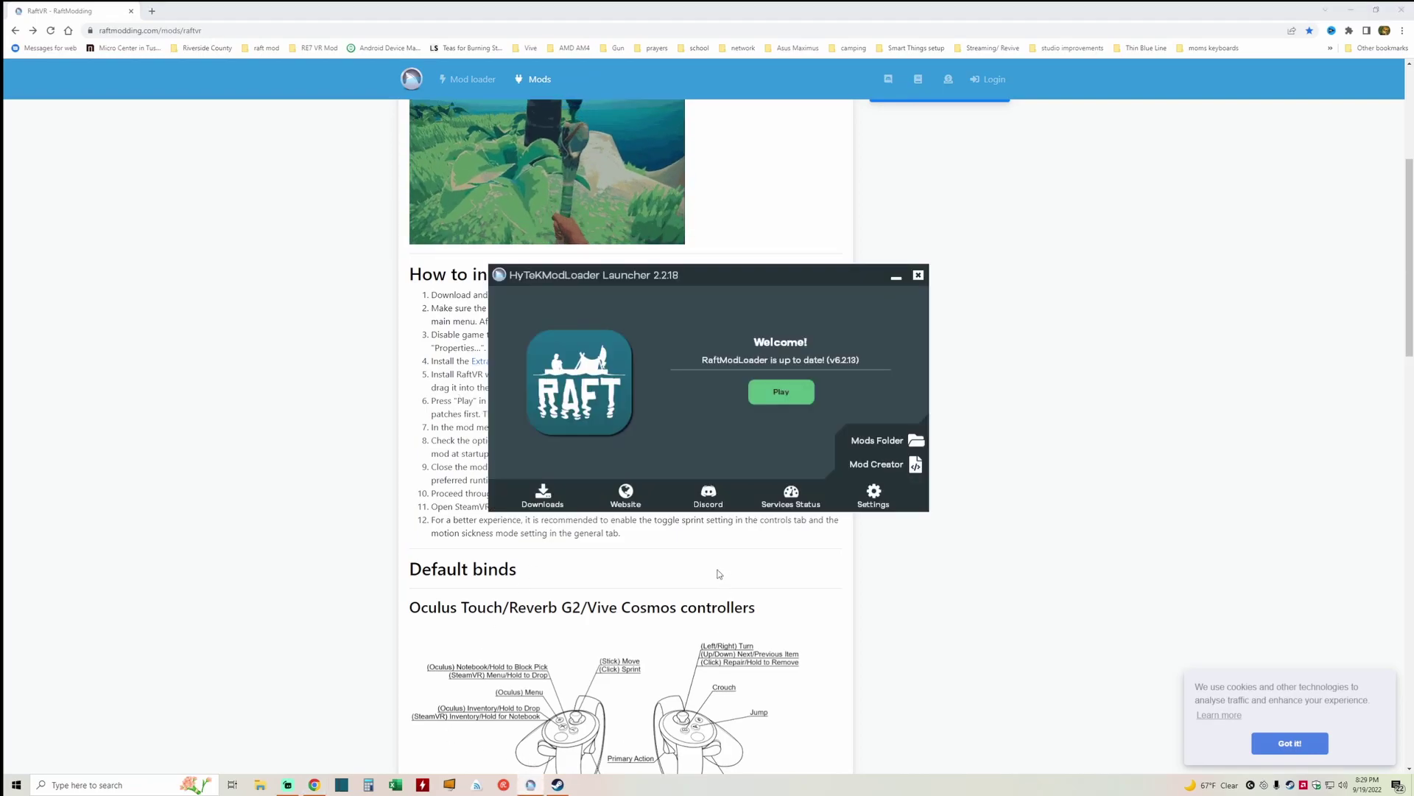
pyautogui.moveTo(732, 283); pyautogui.dragTo(966, 131)
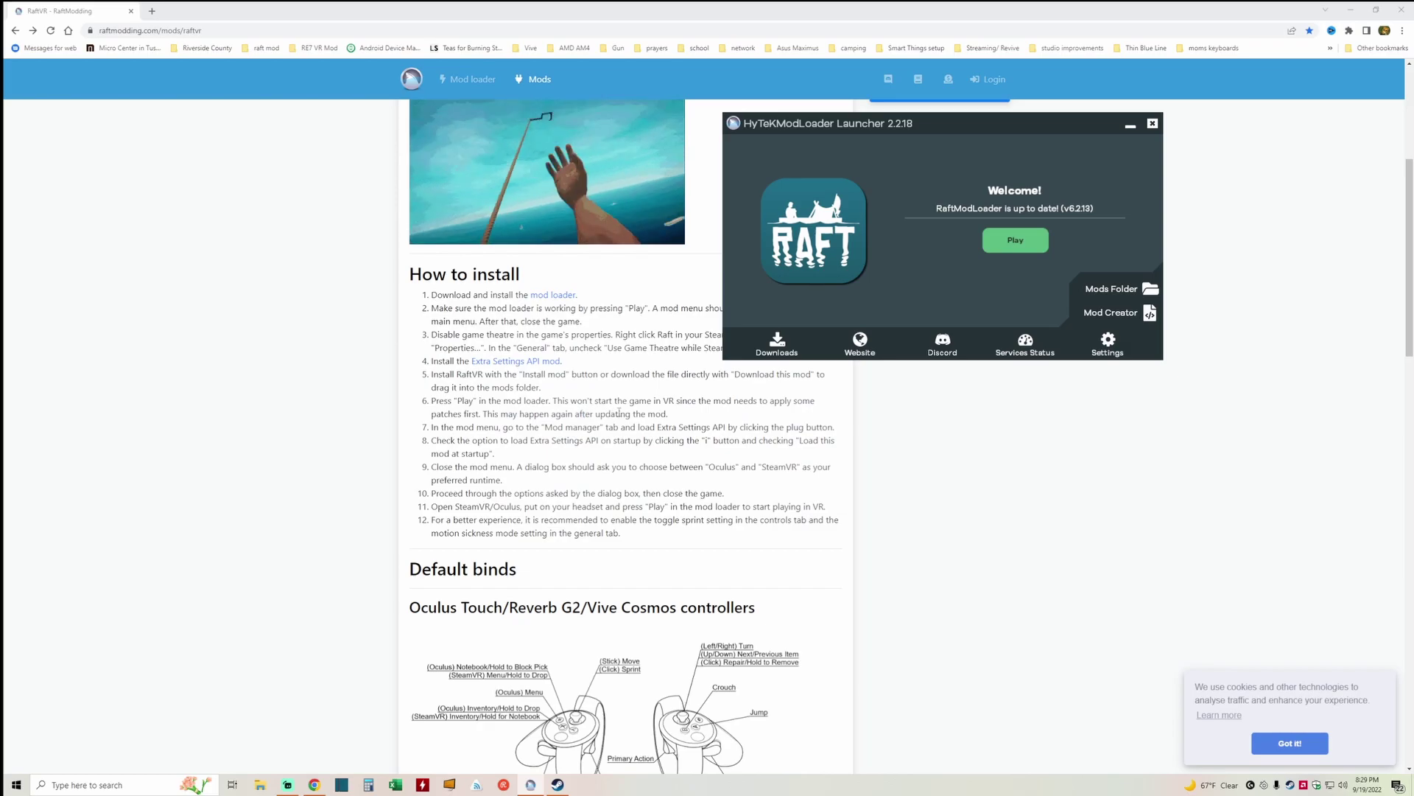
pyautogui.moveTo(640, 401); pyautogui.dragTo(681, 411)
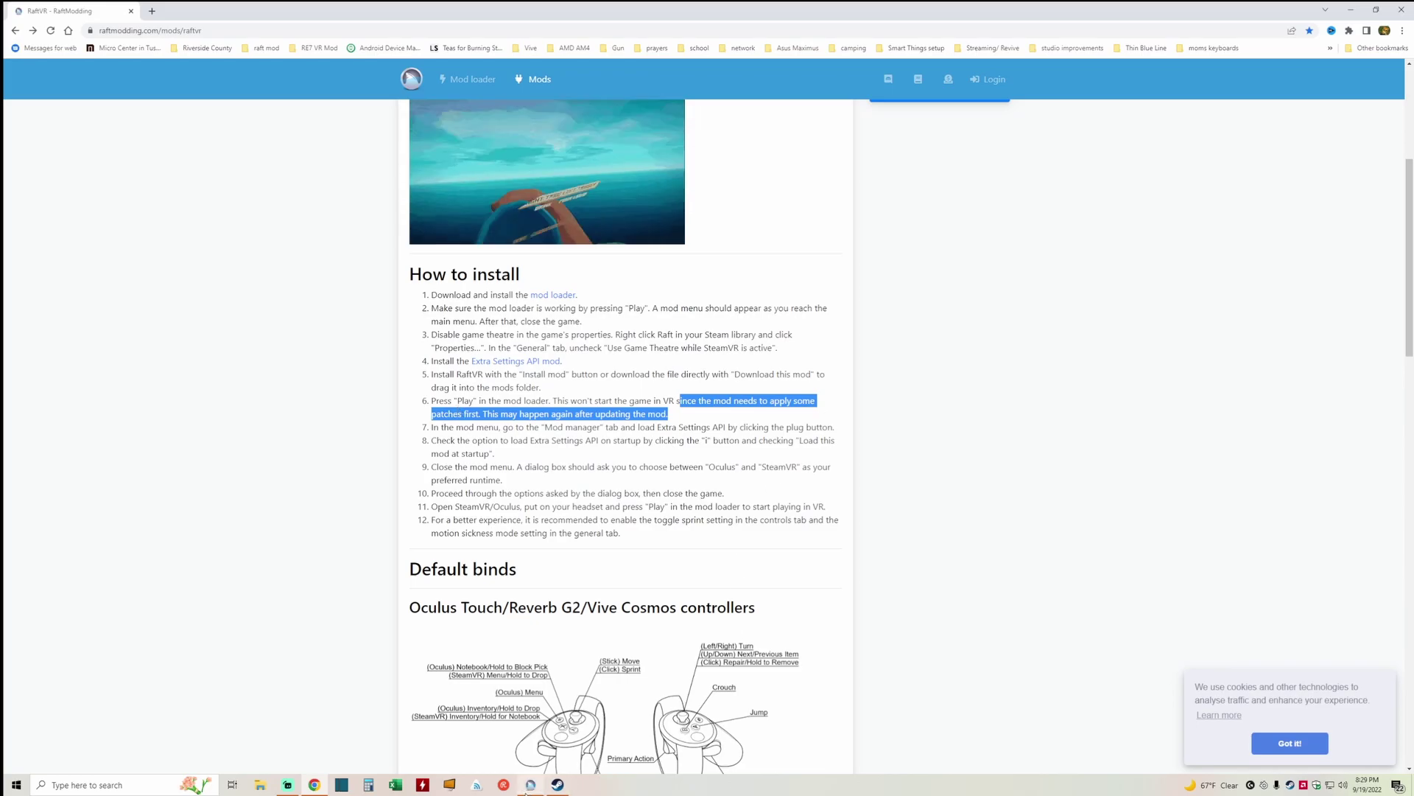
pyautogui.click(527, 787)
pyautogui.click(1027, 241)
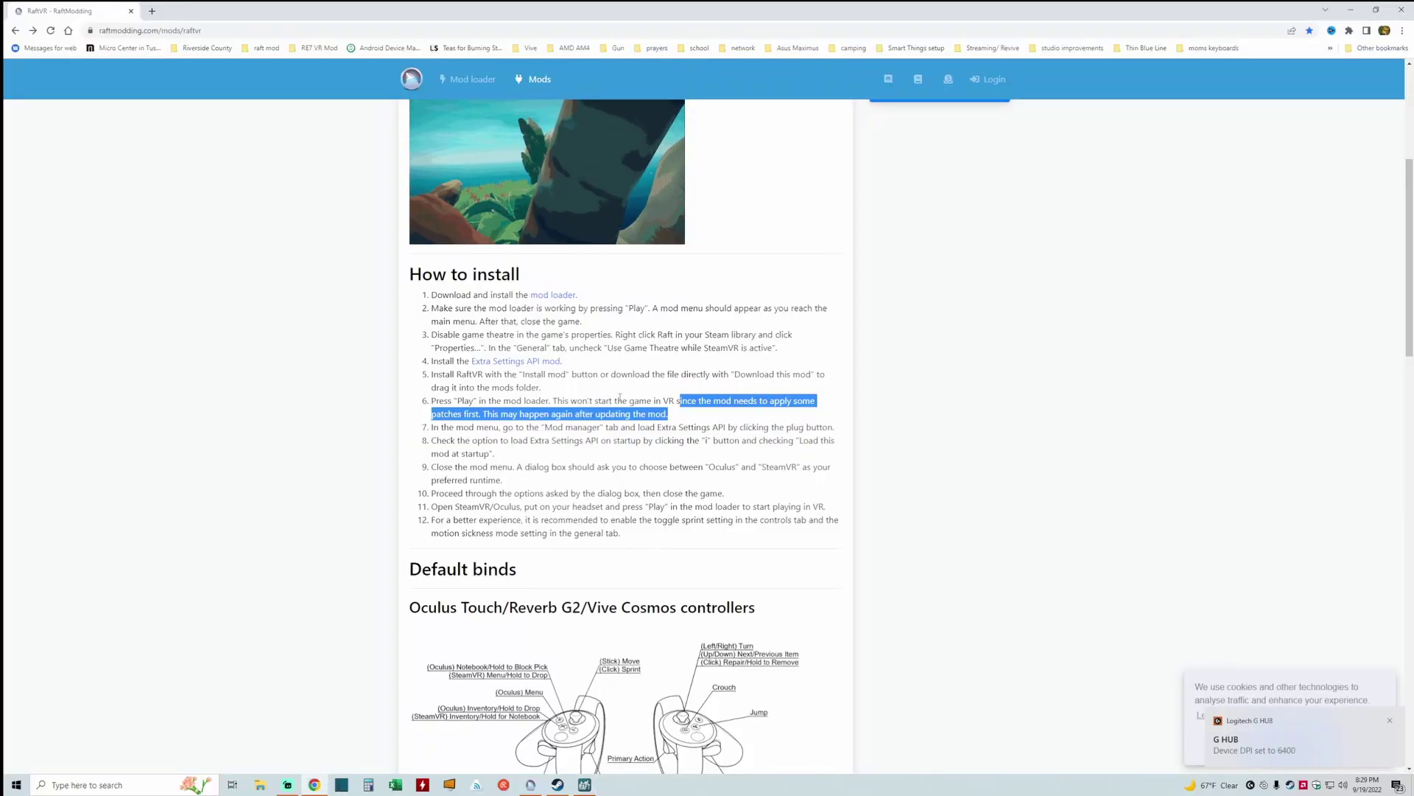
# Follow the page's mod manager instruction and load the Extra Settings API mod in Raft's in-game mod manager
pyautogui.click(714, 404)
pyautogui.moveTo(667, 401); pyautogui.dragTo(695, 402)
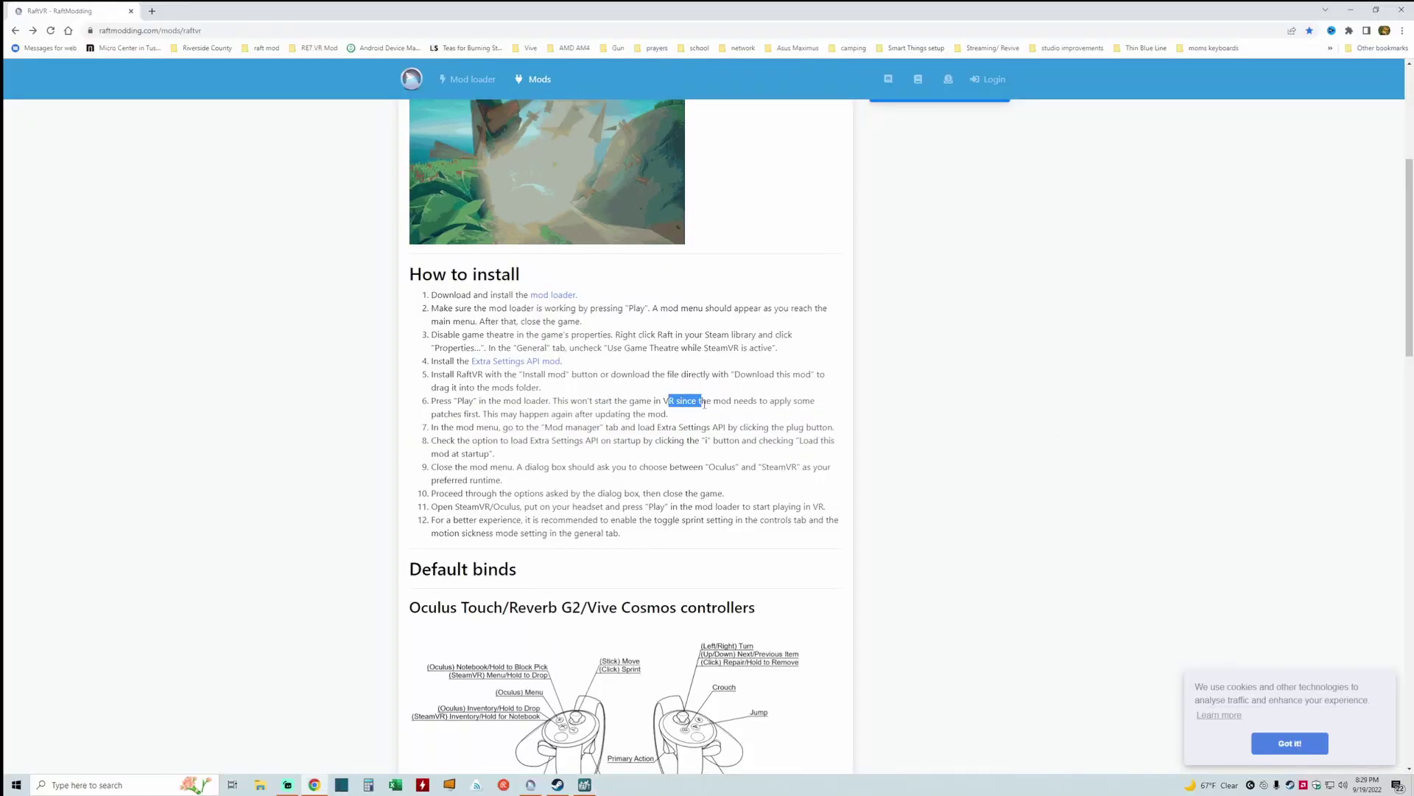
pyautogui.click(475, 426)
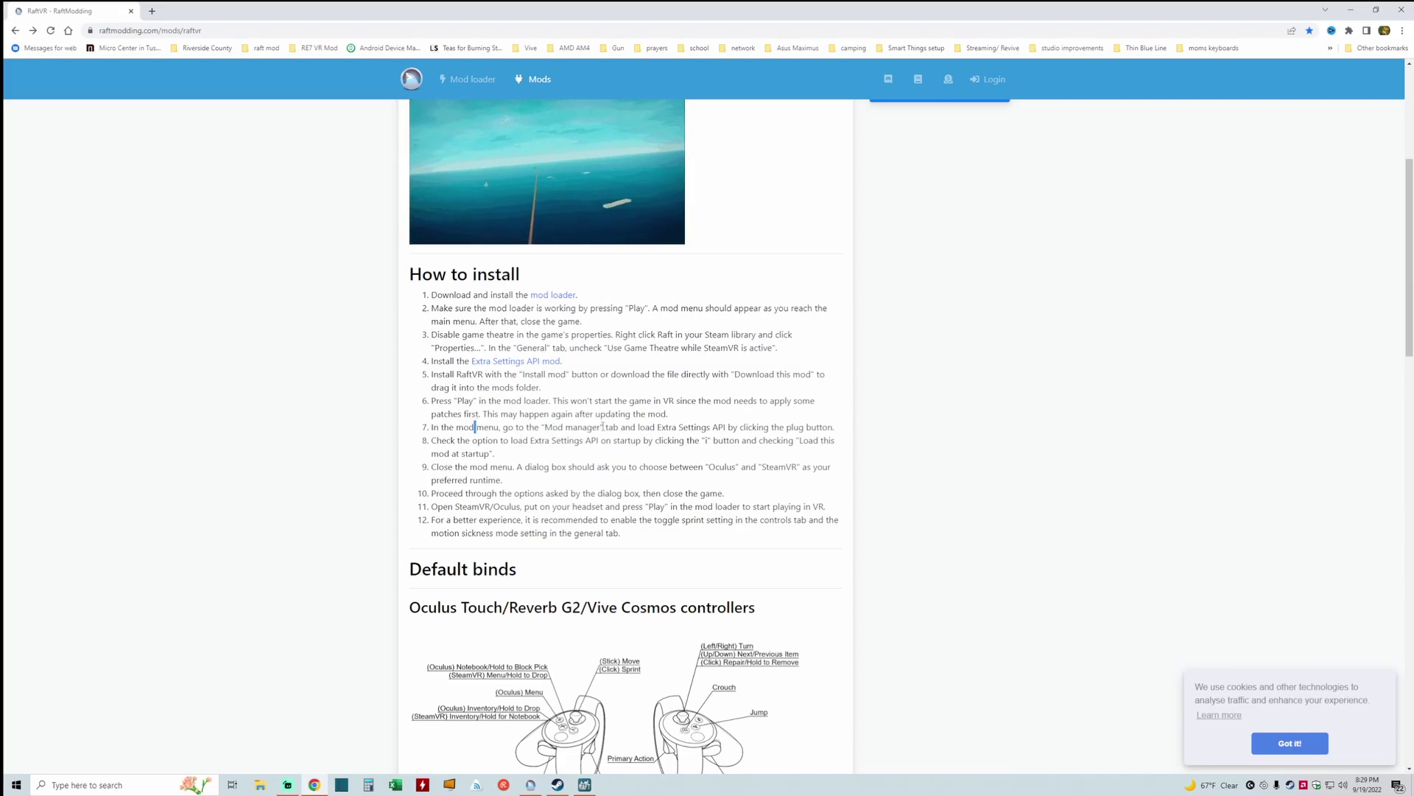
pyautogui.moveTo(637, 427); pyautogui.dragTo(838, 445)
pyautogui.click(802, 392)
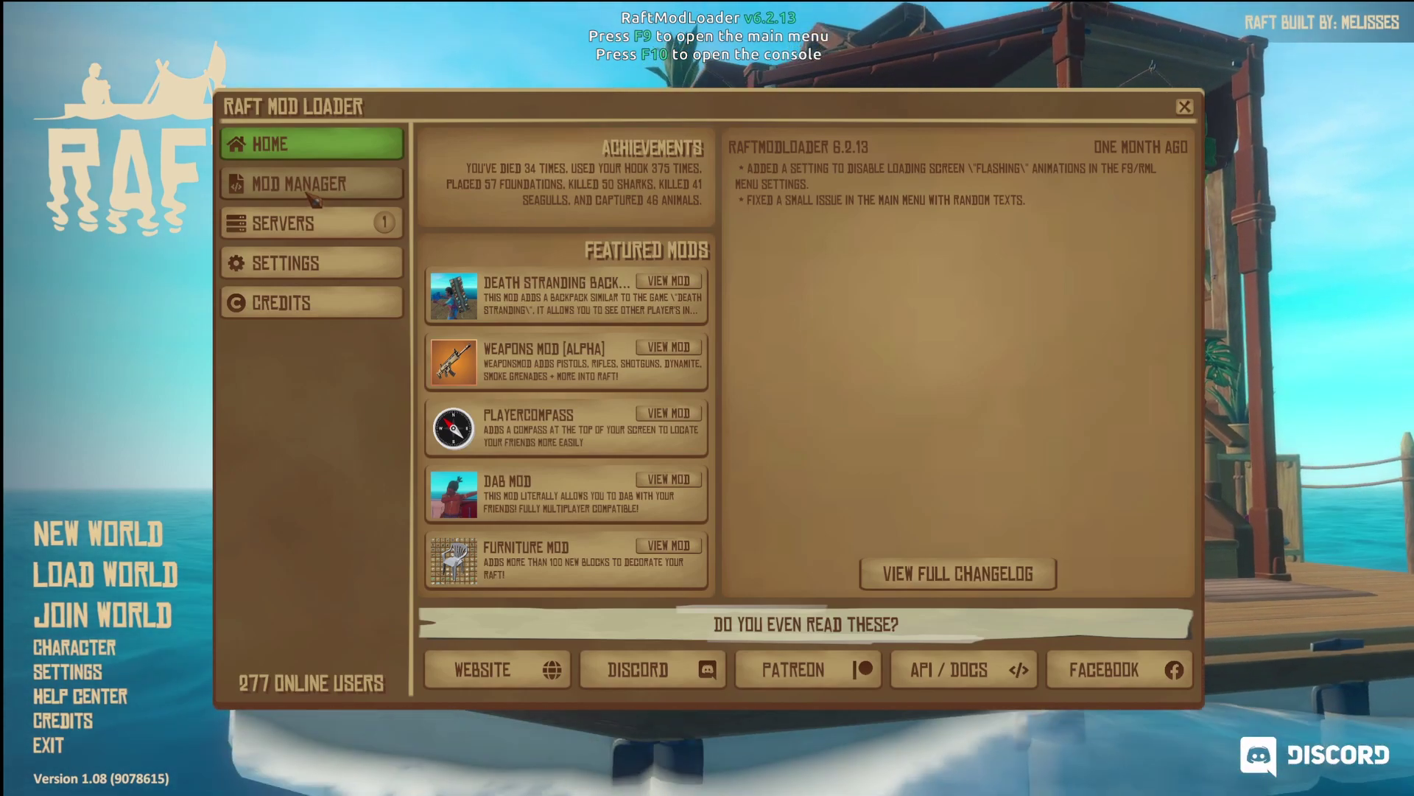
pyautogui.click(311, 193)
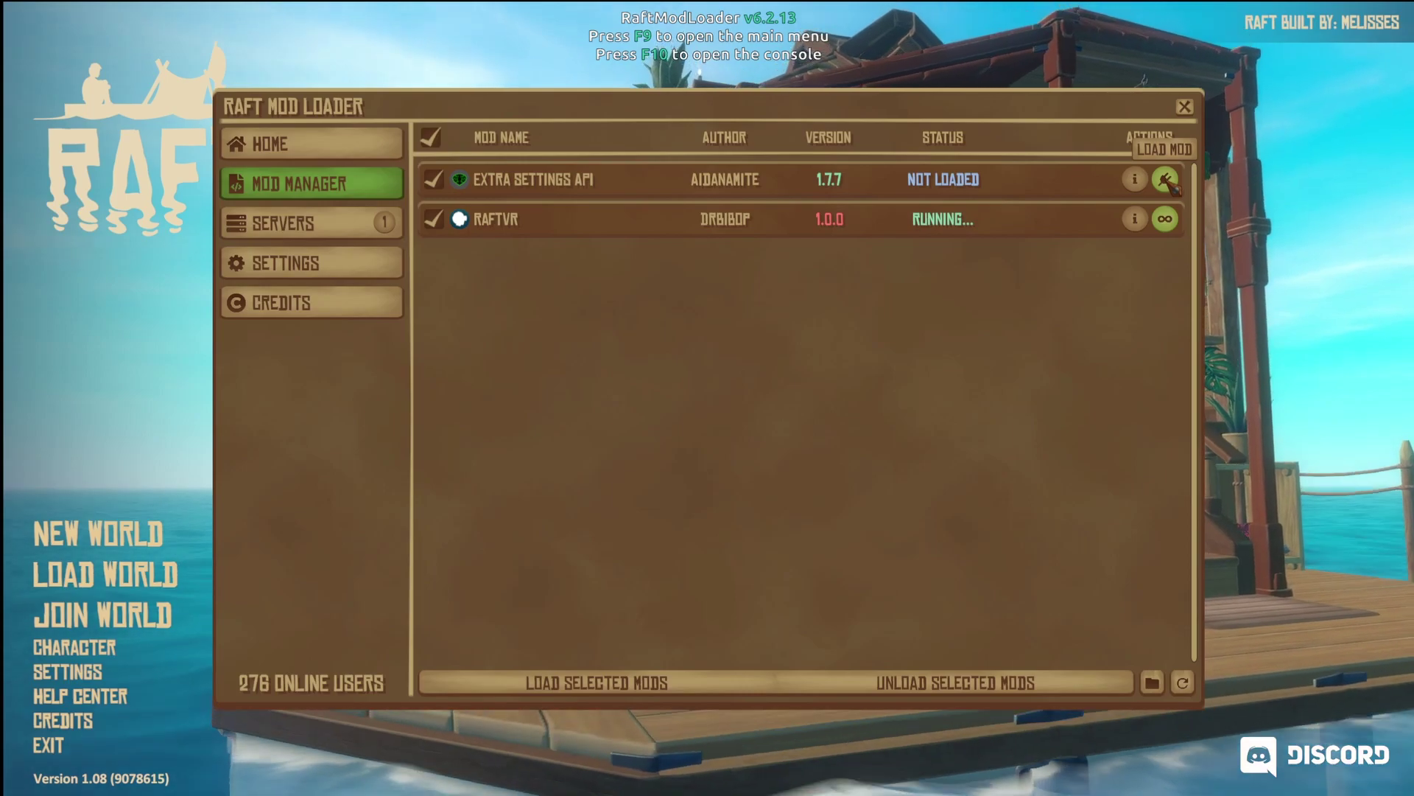
pyautogui.click(1165, 181)
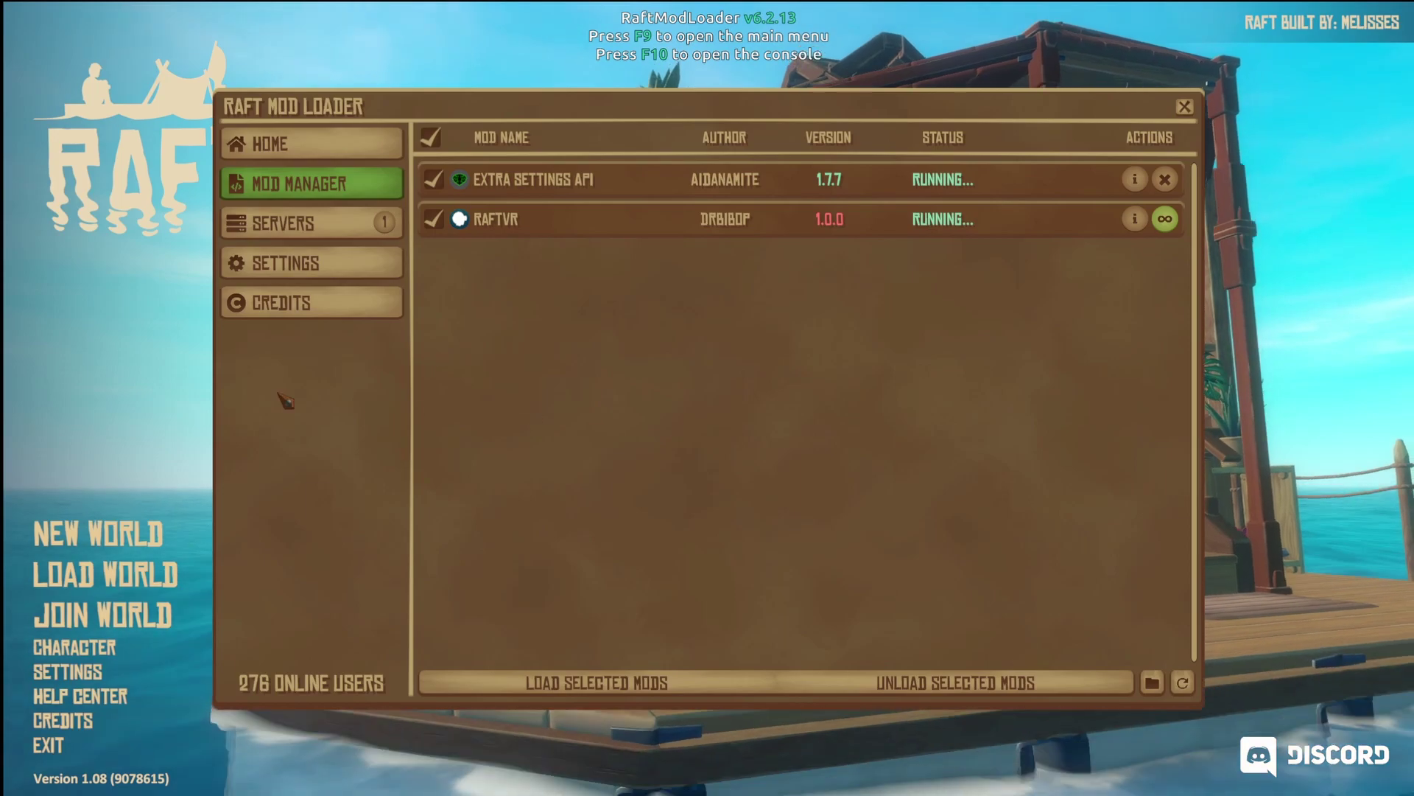
# Close the mod menu, quit Raft at the VR restart prompt, and relaunch it through the mod loader
pyautogui.click(1185, 108)
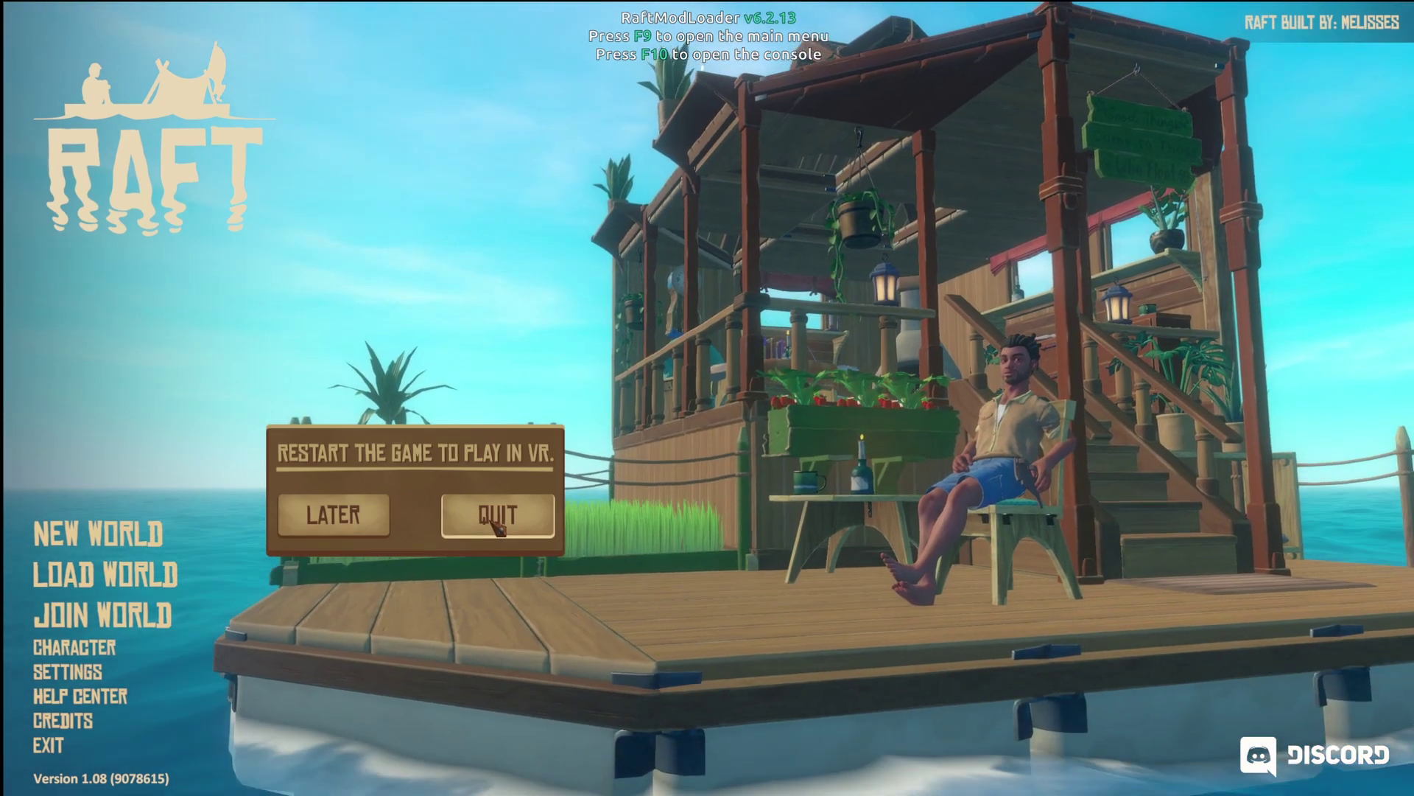
pyautogui.click(493, 519)
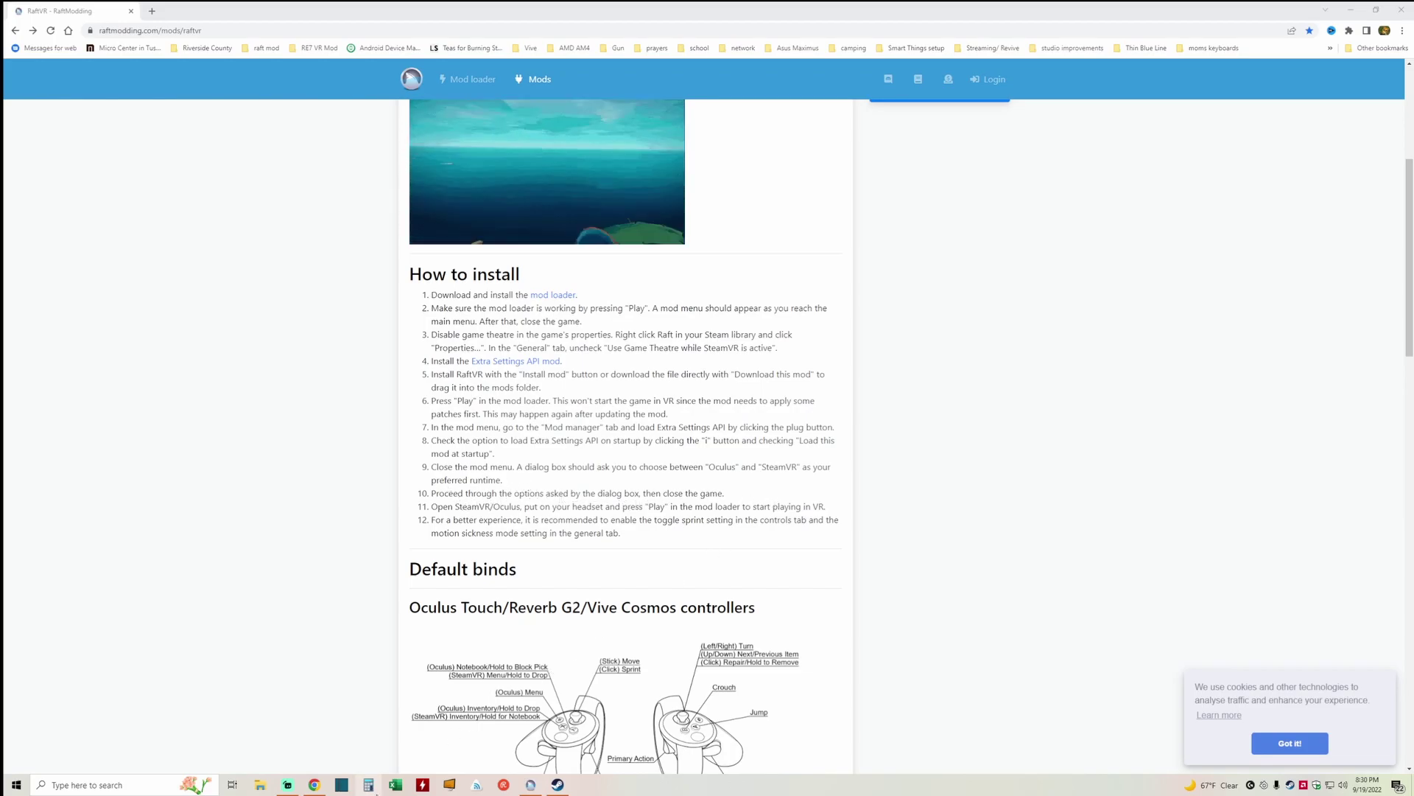
pyautogui.click(530, 784)
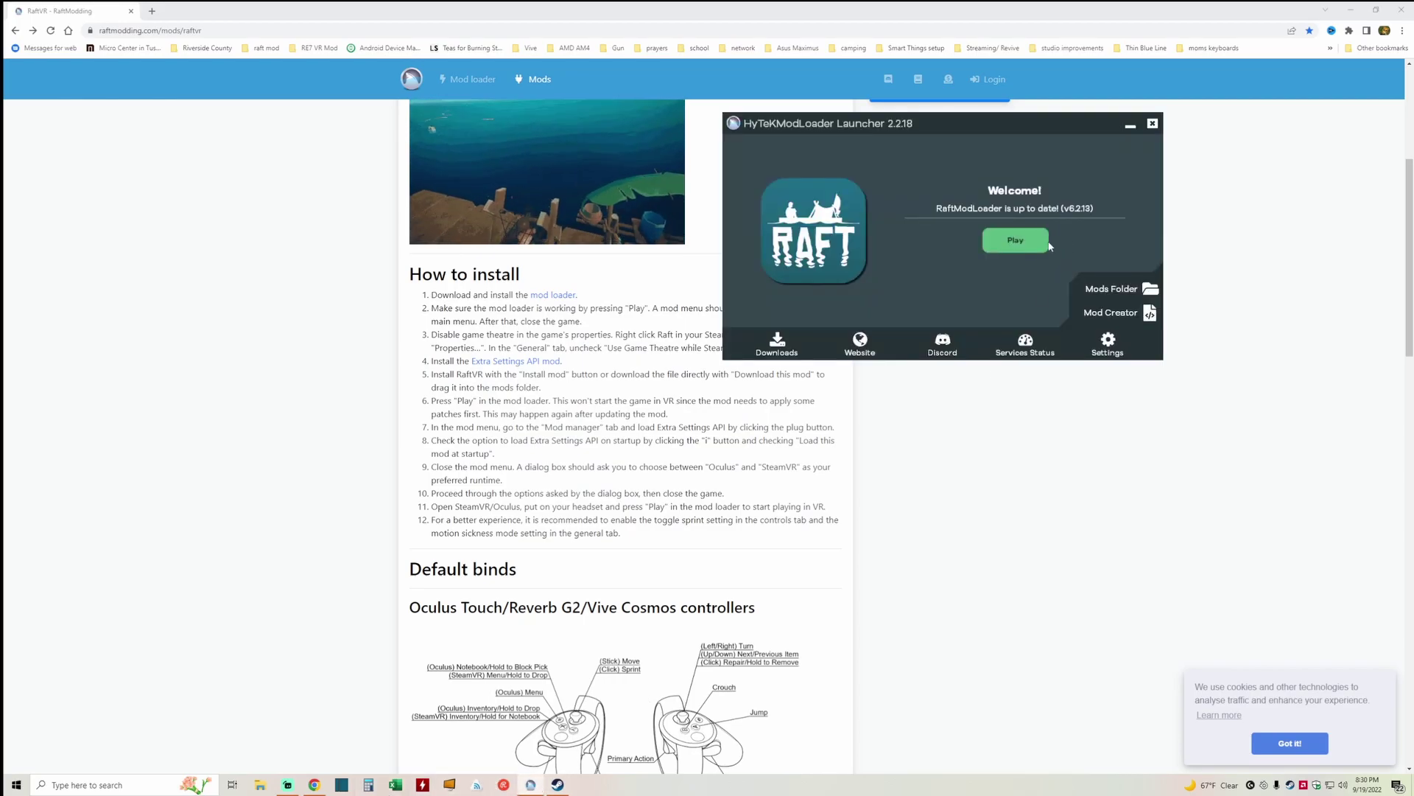
pyautogui.click(1010, 249)
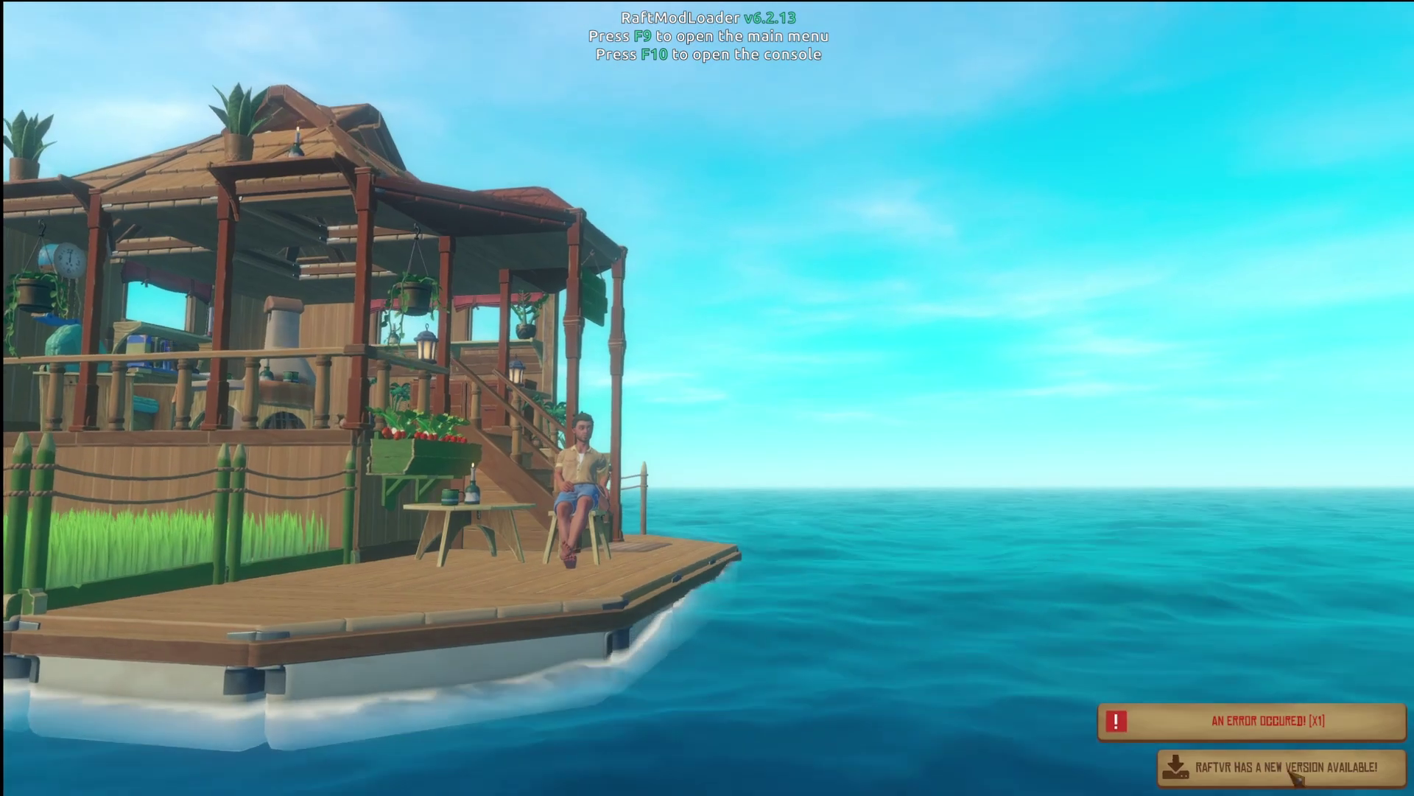
# Dismiss the error notification and examine the mod loader console for the cause, closing the console when done
pyautogui.click(1253, 724)
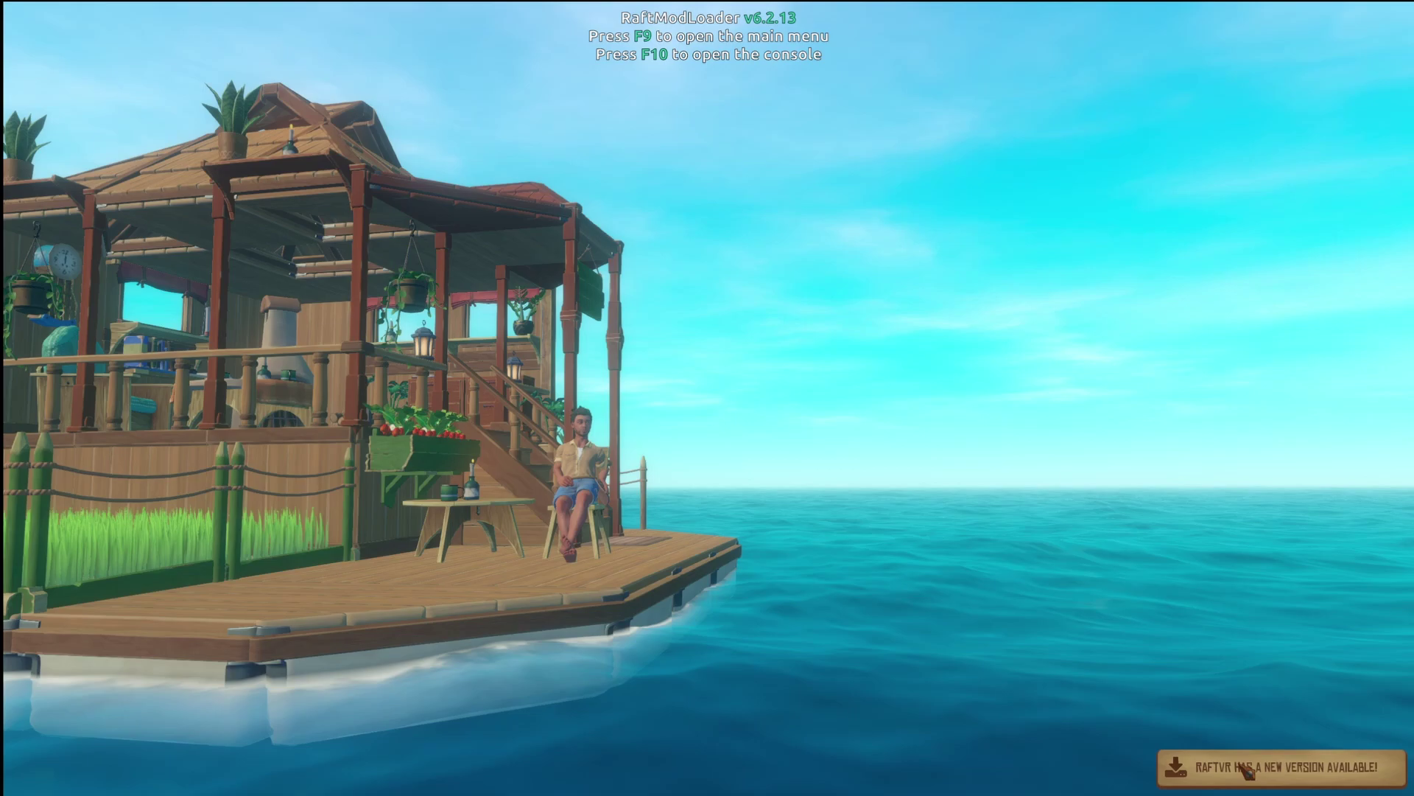
pyautogui.press('F10')
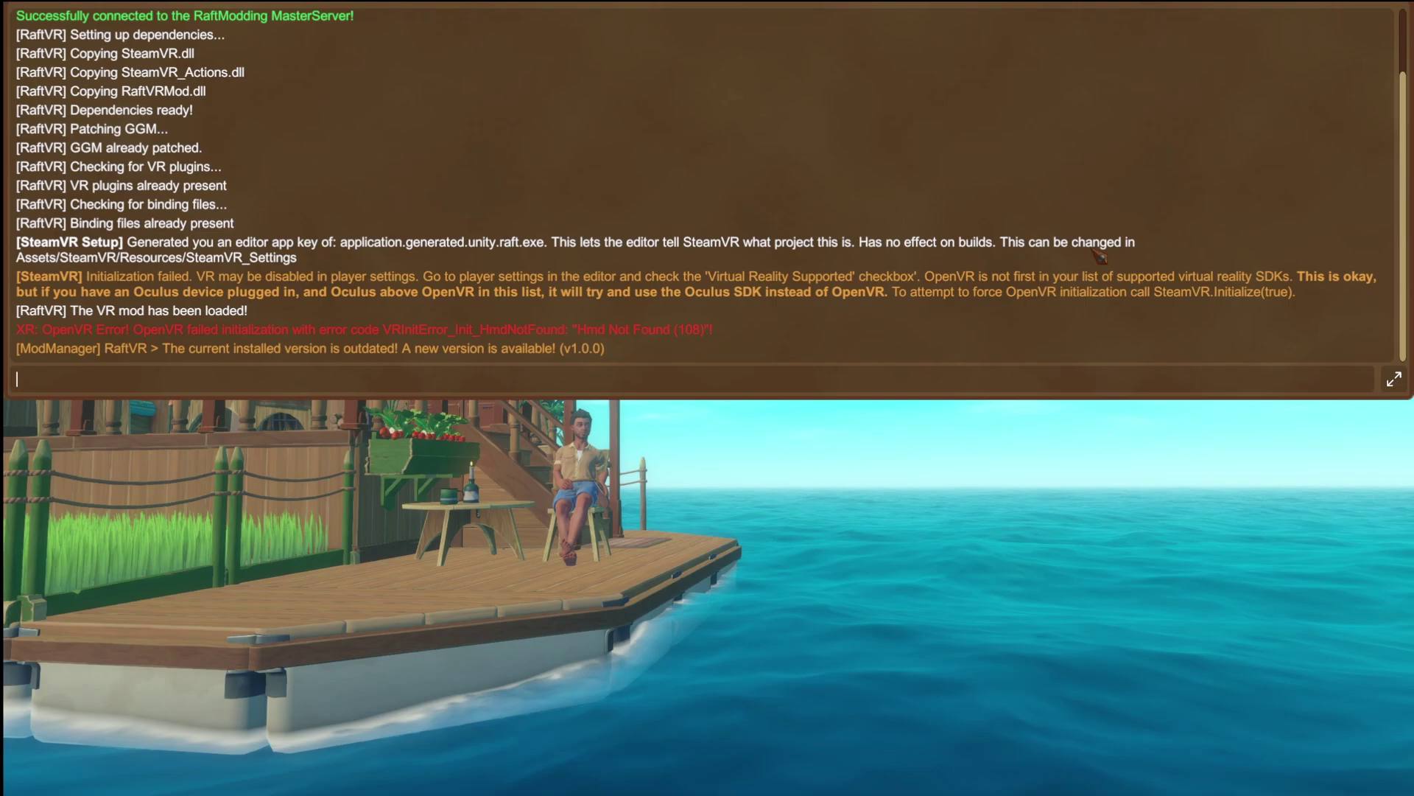
pyautogui.press('F10')
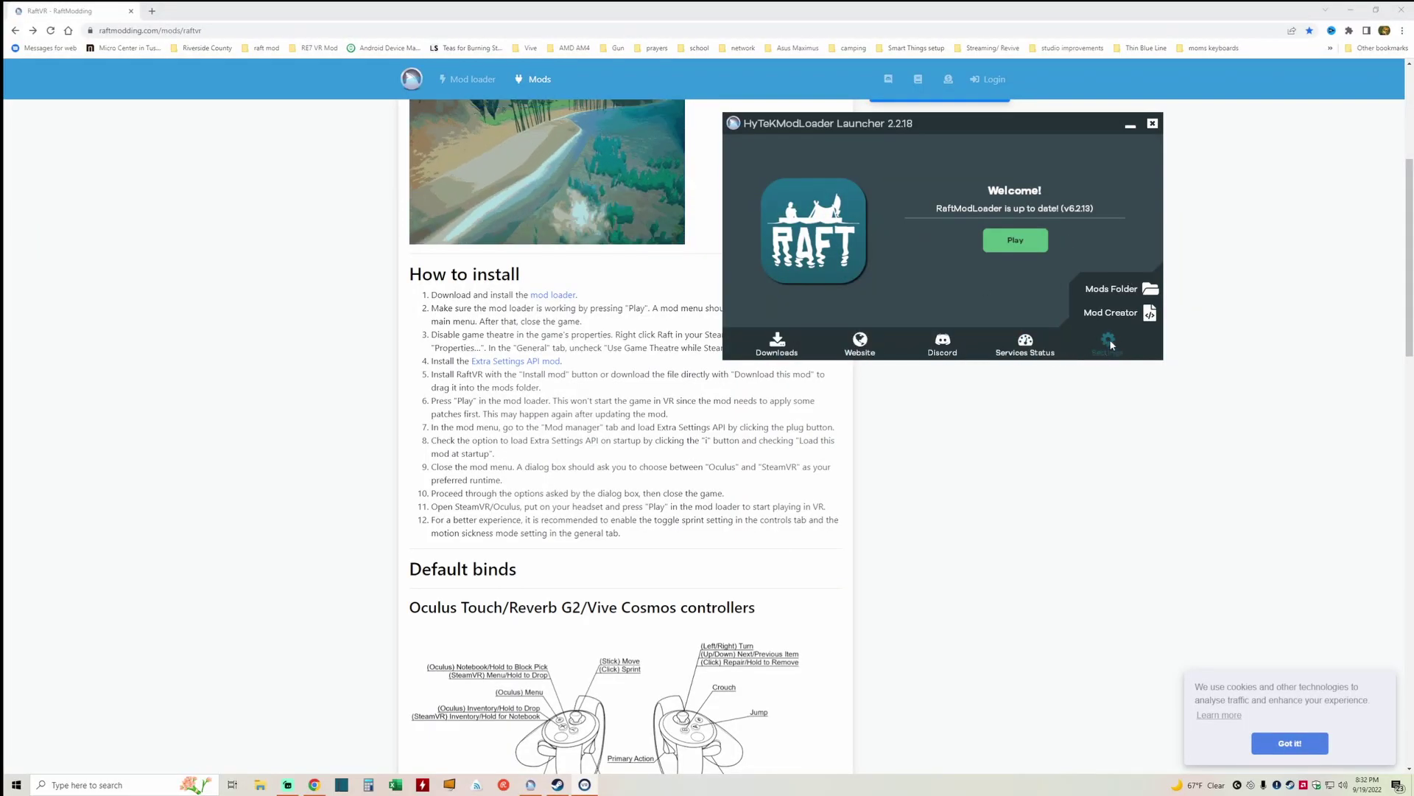
# Open Raft's mods folder from the mod loader launcher and check its mod files and the parent Raft folder
pyautogui.click(1130, 293)
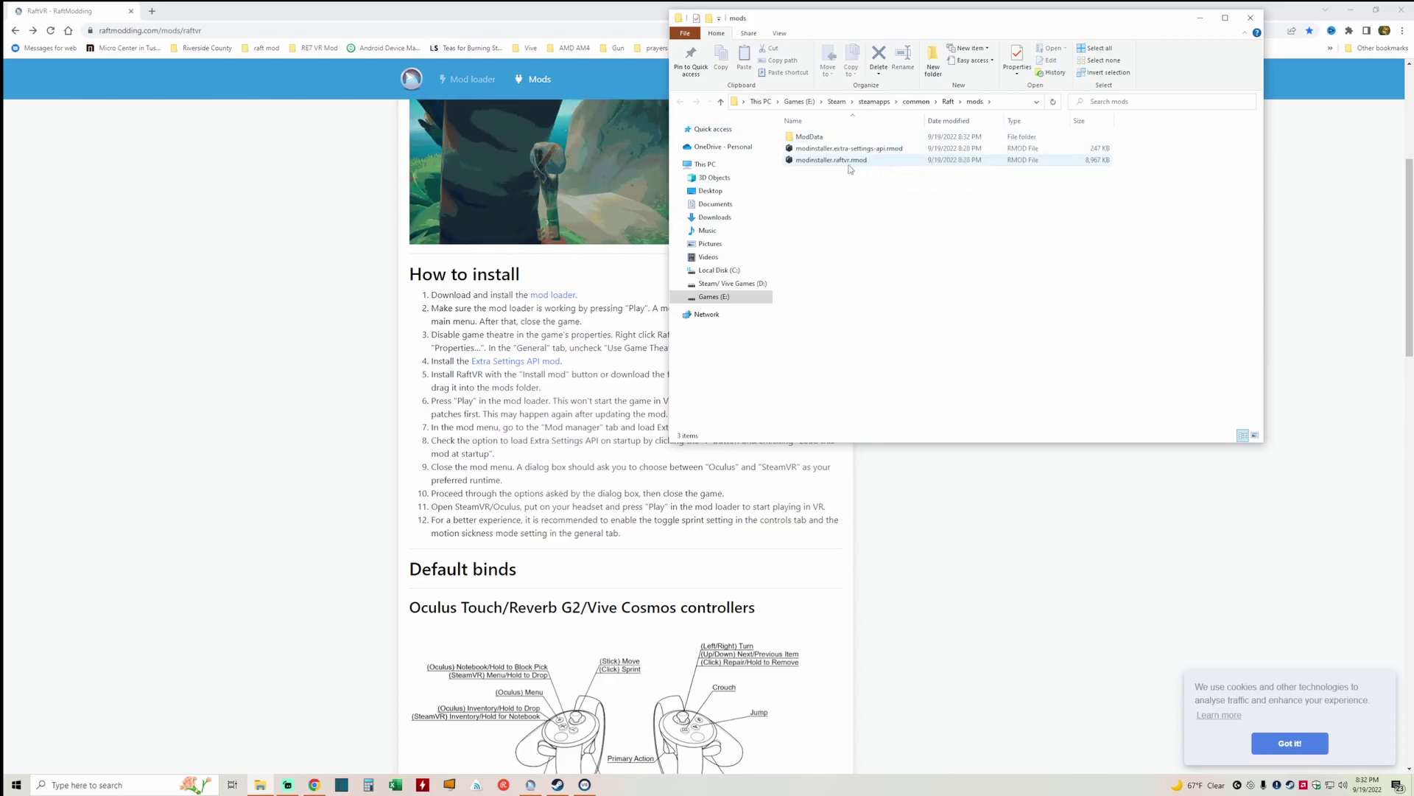
pyautogui.click(720, 102)
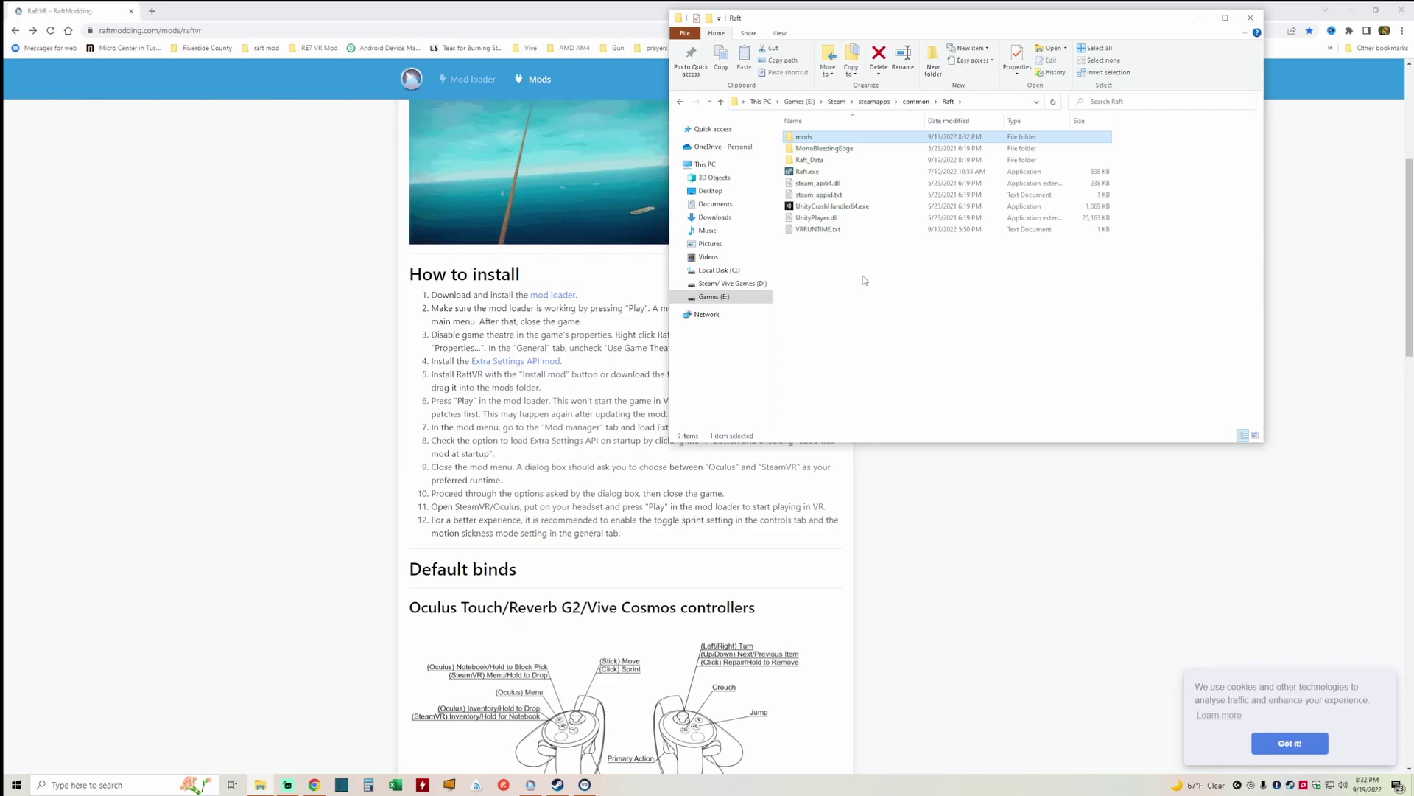
pyautogui.doubleClick(803, 137)
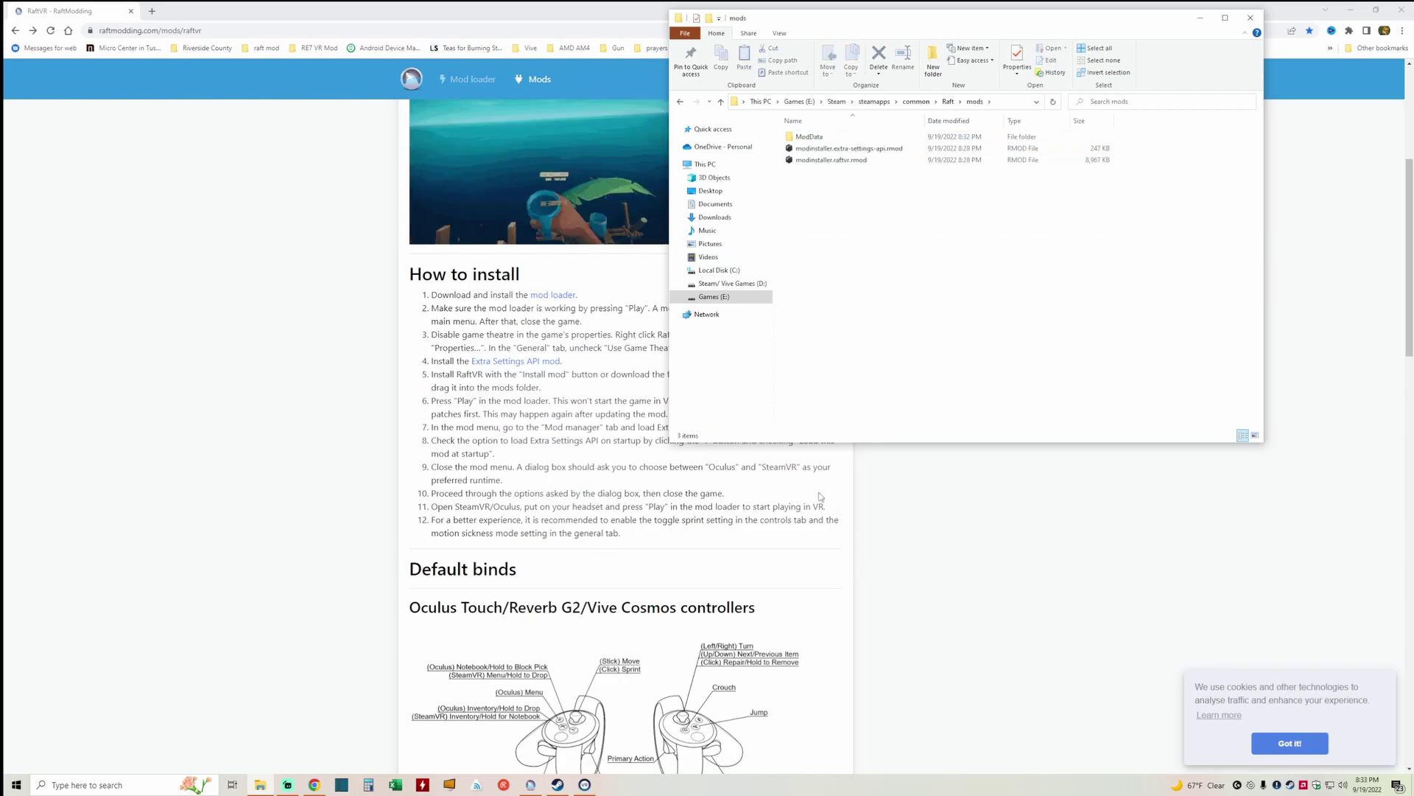
# Return to the beginning of the RaftVR page and minimize the VIVE Wireless window
pyautogui.moveTo(761, 469); pyautogui.dragTo(810, 770)
pyautogui.click(953, 554)
pyautogui.scroll(5, 971, 573)
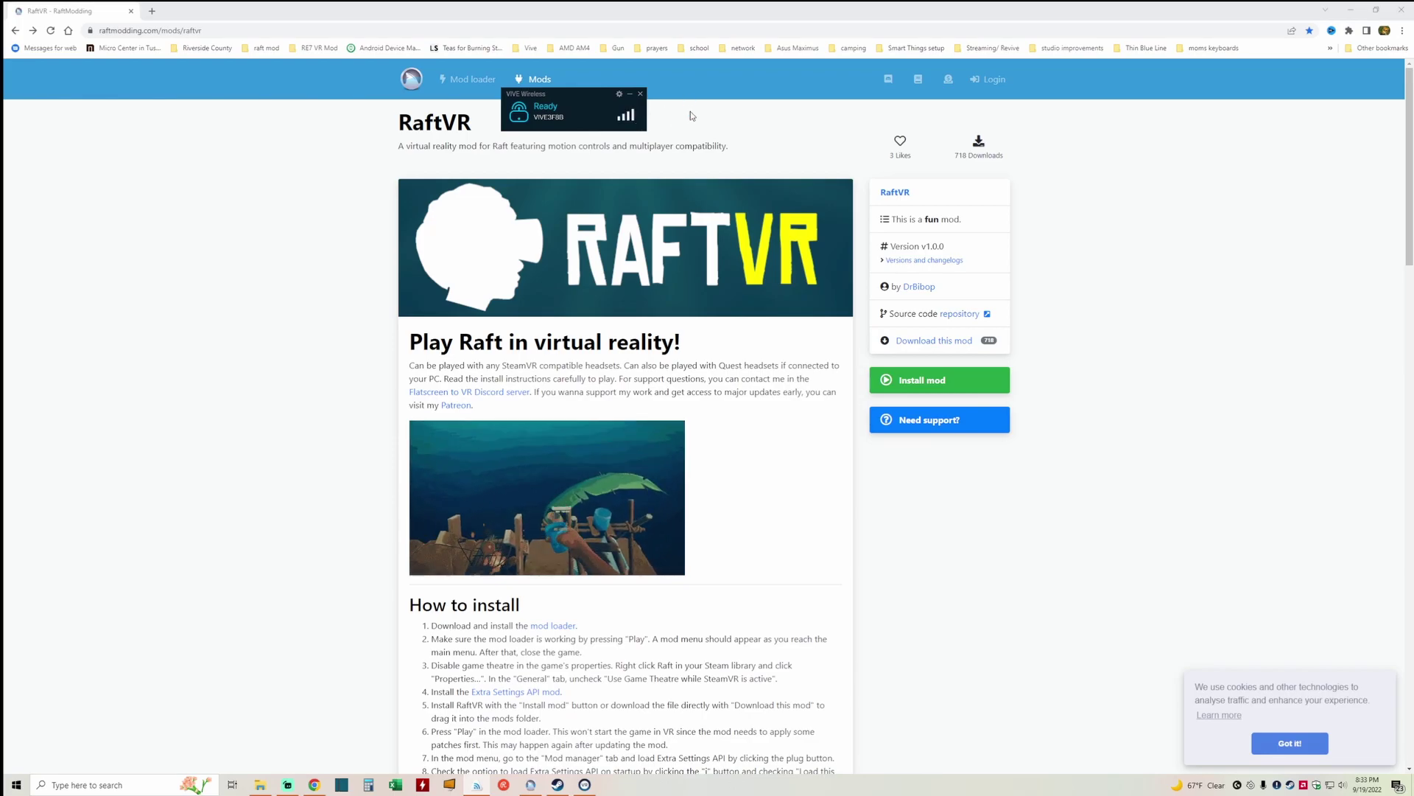
pyautogui.click(633, 92)
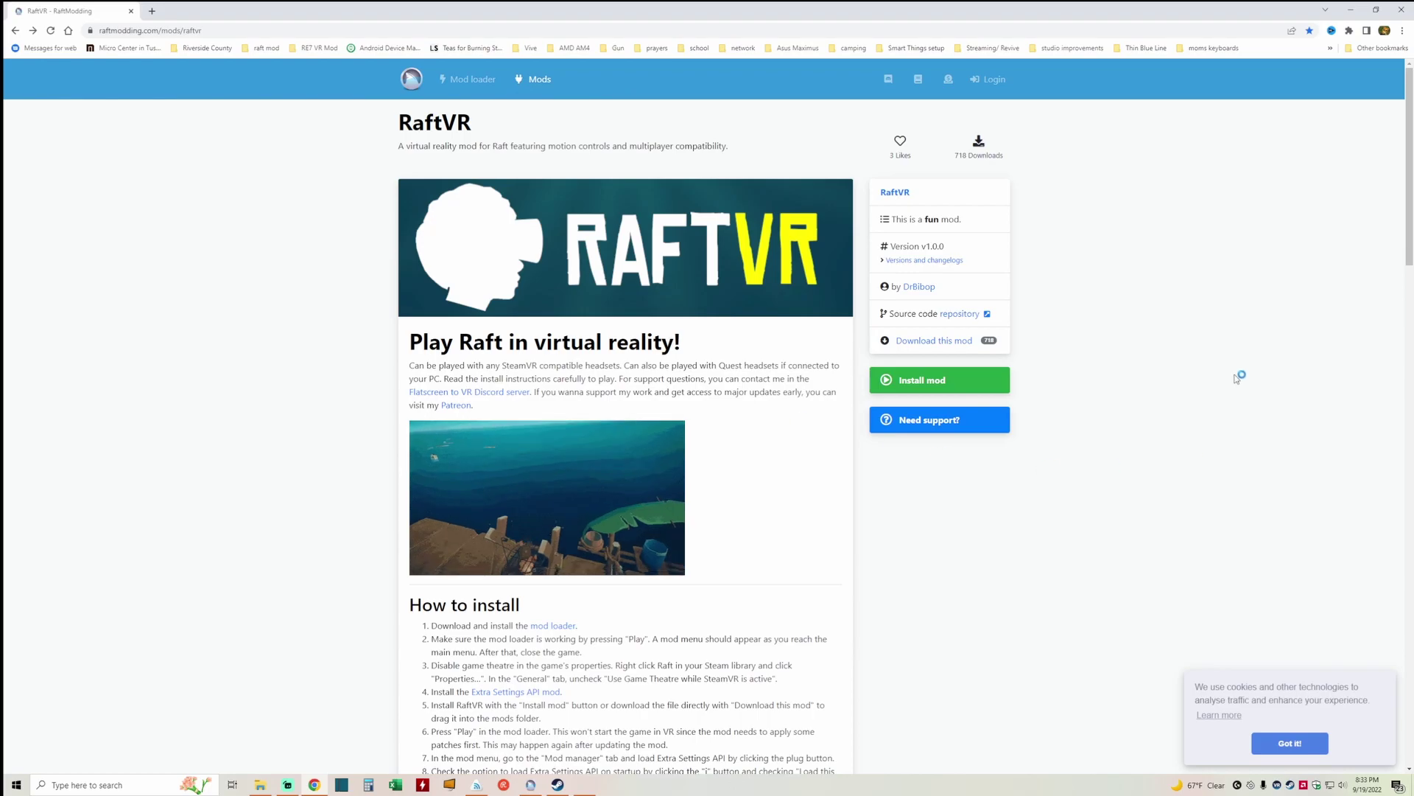
# Relaunch Raft from the mod loader, accept the warning about missing VR support, and close the in-game mod menu
pyautogui.click(991, 383)
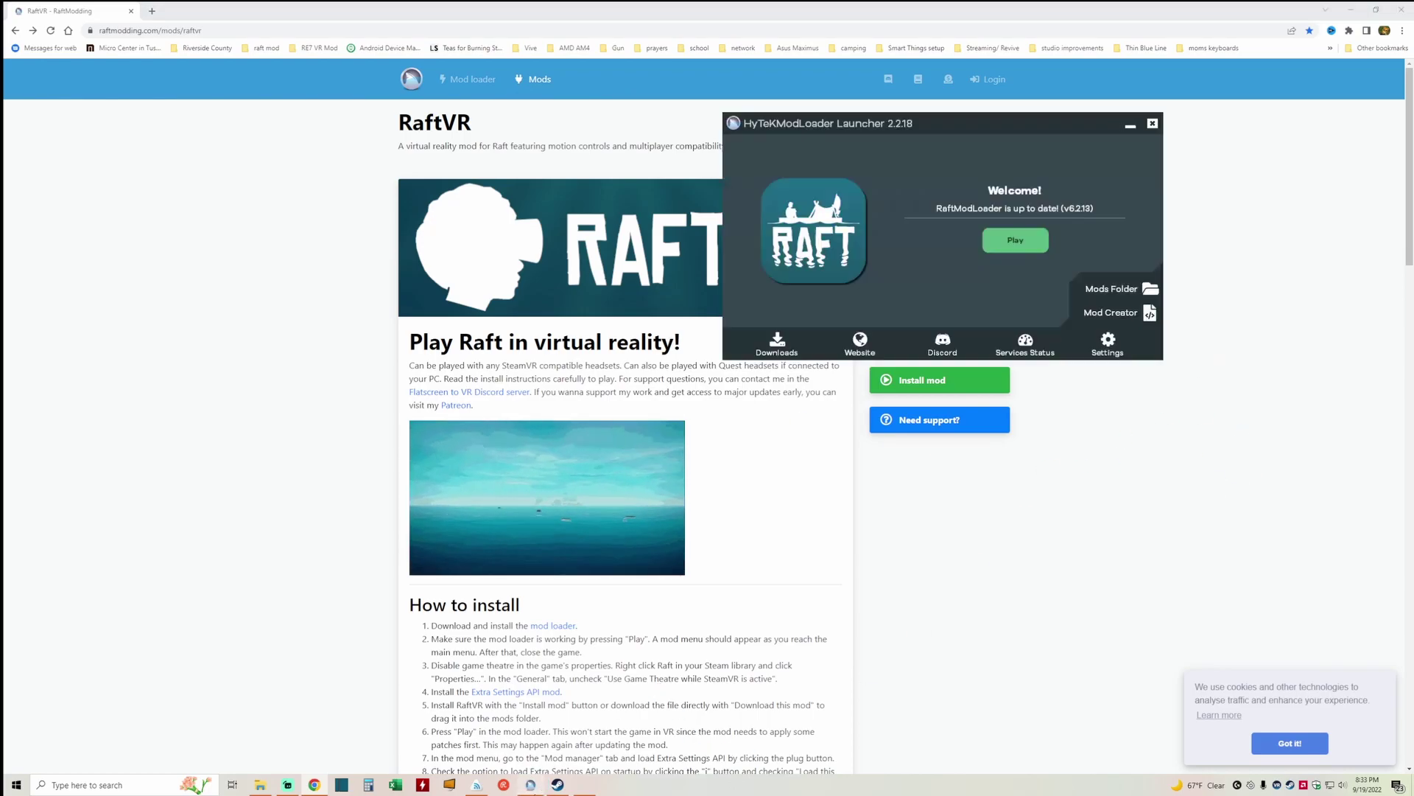
pyautogui.click(1026, 251)
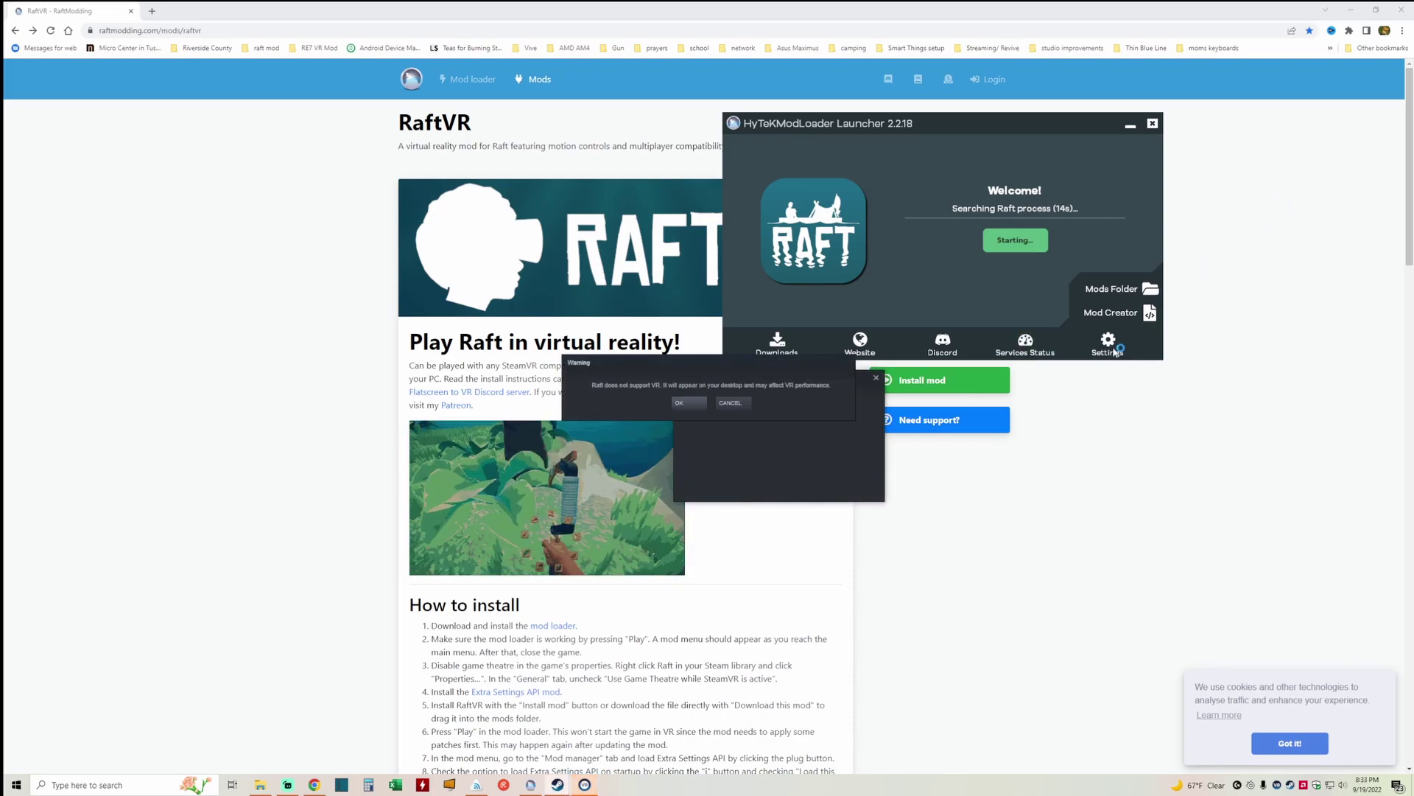
pyautogui.click(689, 402)
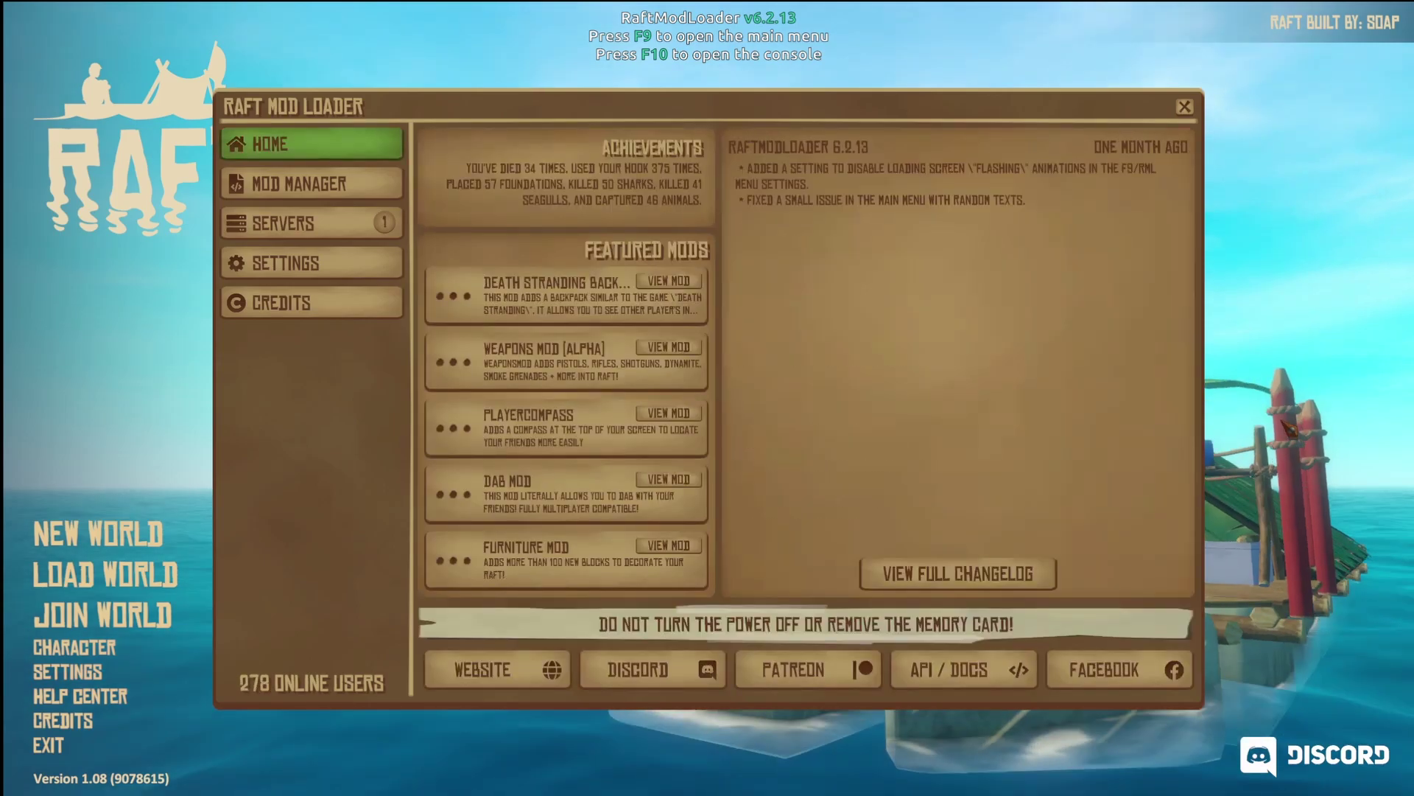
pyautogui.press('F9')
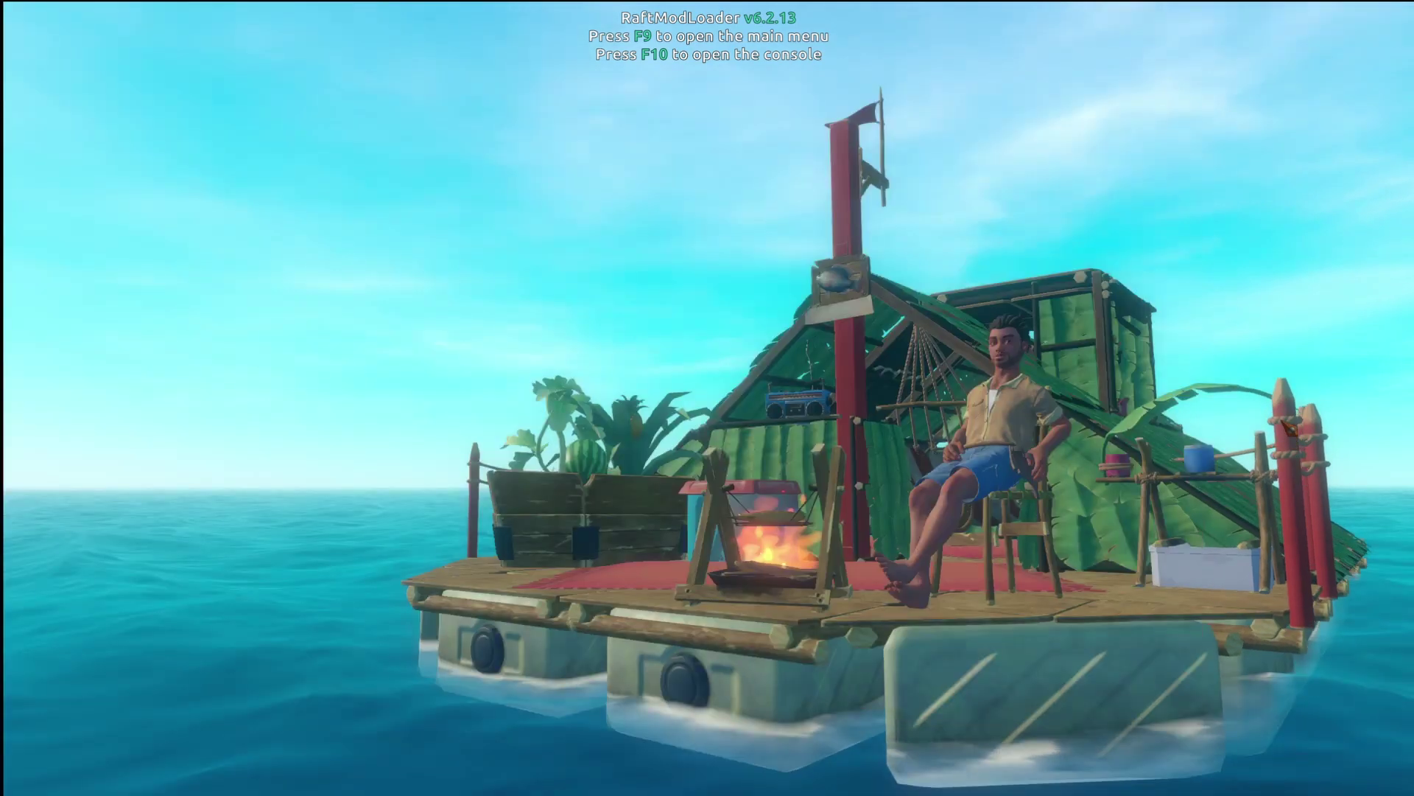